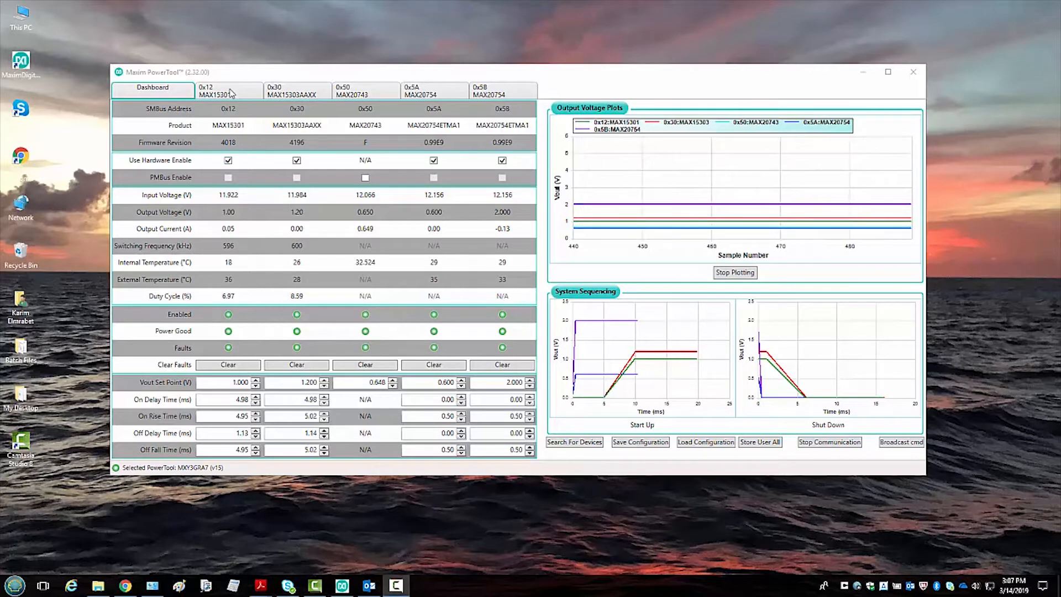
Step: Review the configuration and user calibration settings of the MAX15301 at address 0x12, and stop its monitoring plots
left_click(231, 93)
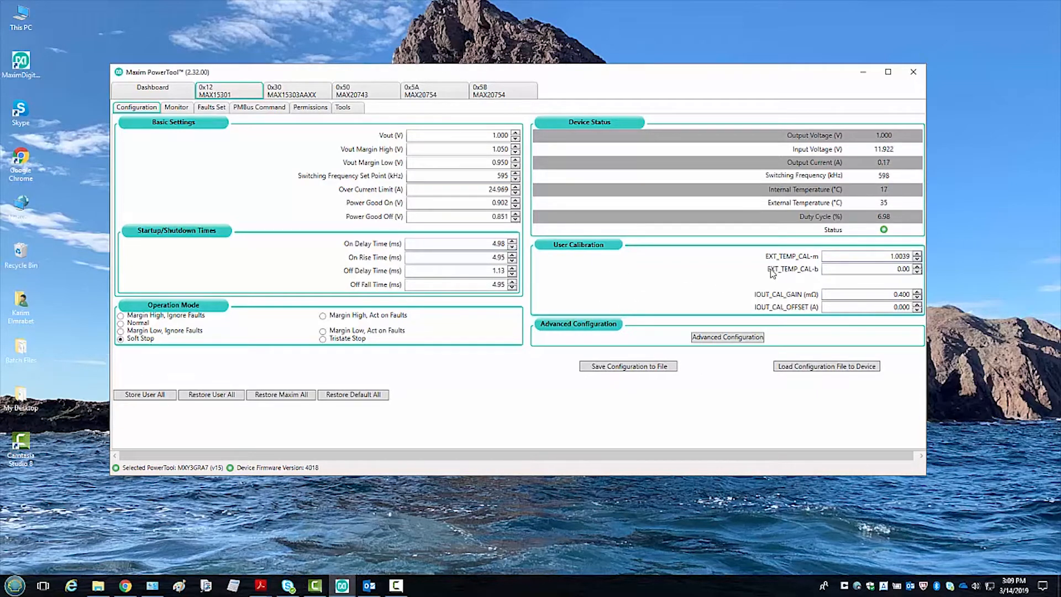
mouse_move(807, 264)
mouse_move(785, 306)
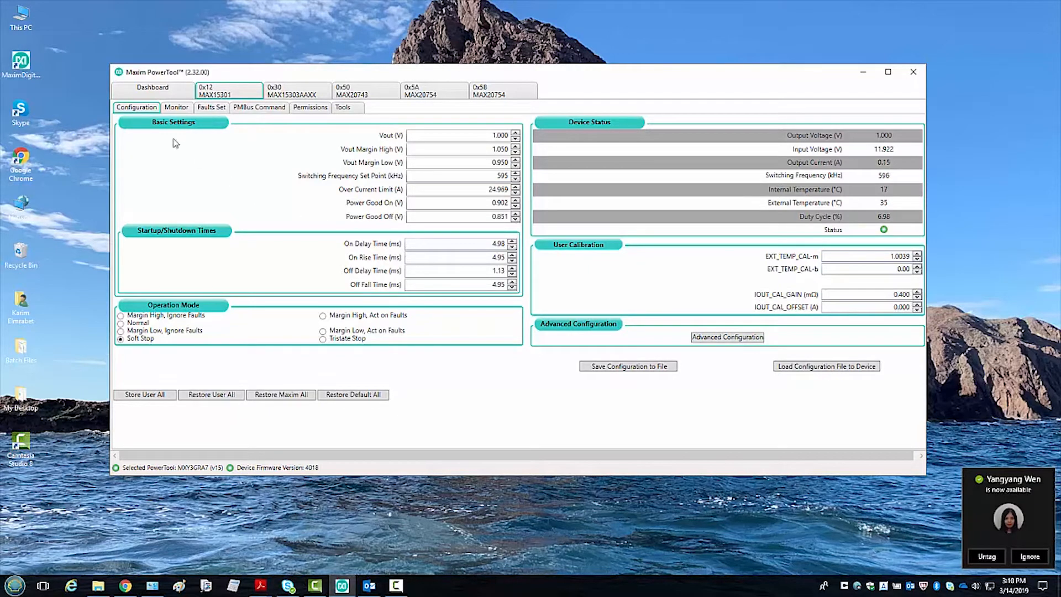
left_click(177, 108)
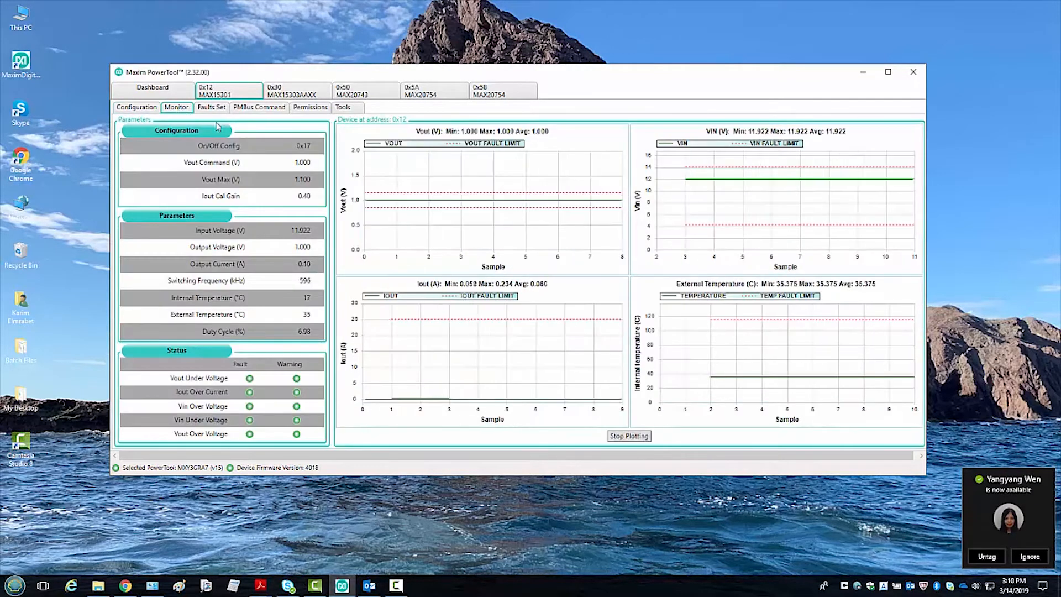
left_click(628, 435)
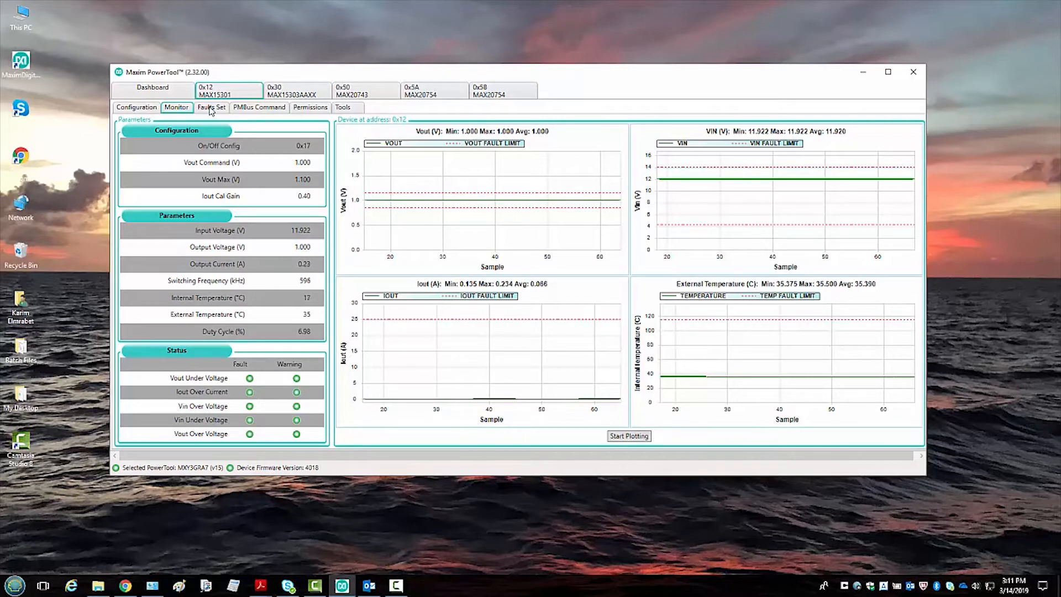
Step: Examine the MAX15301's fault limits and responses, including the bit-by-bit view of its faults and warnings
left_click(209, 108)
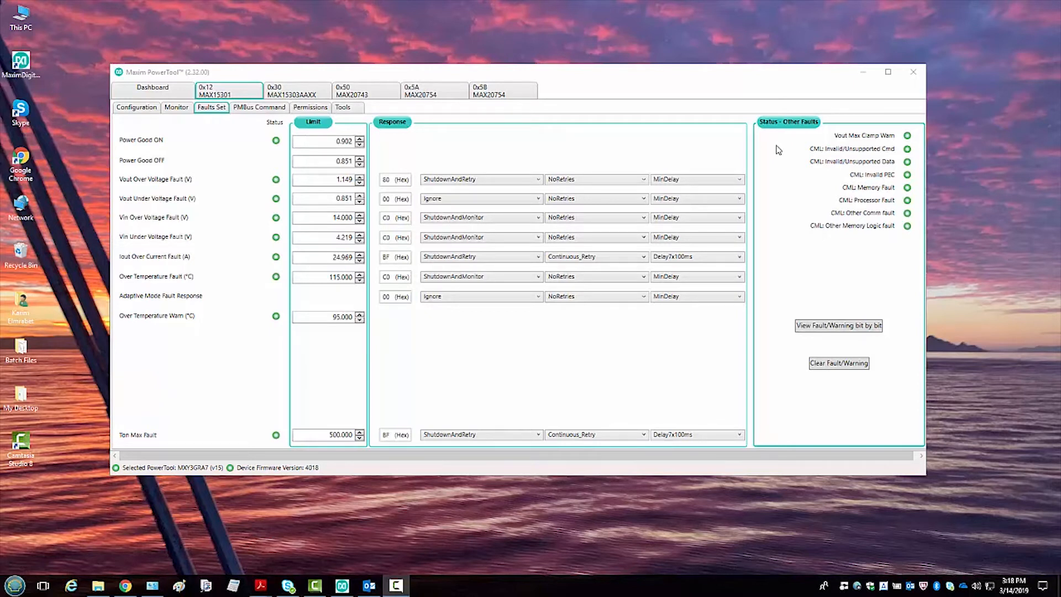
left_click(849, 327)
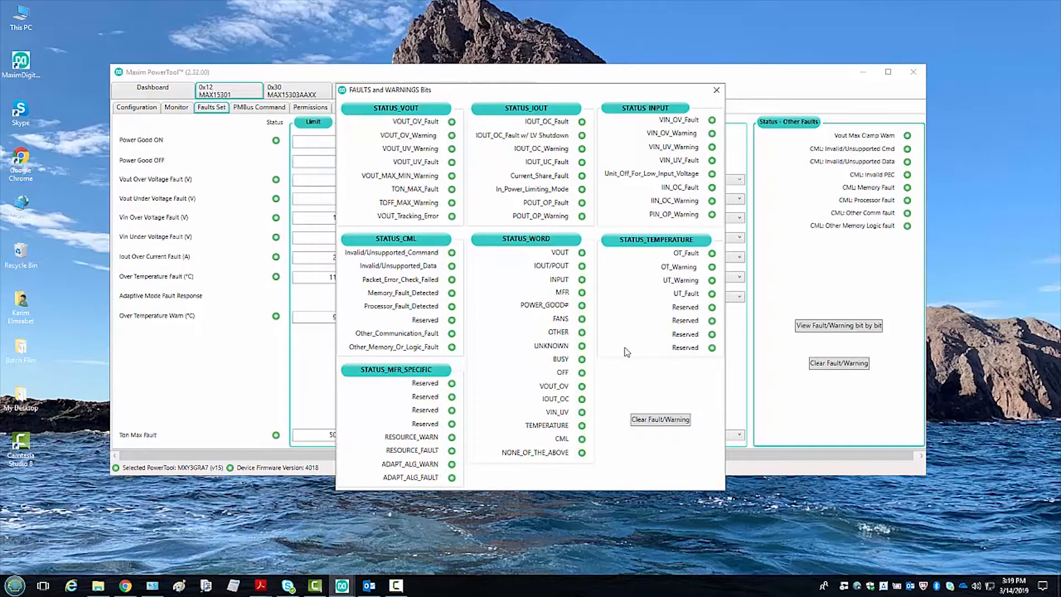
left_click(716, 90)
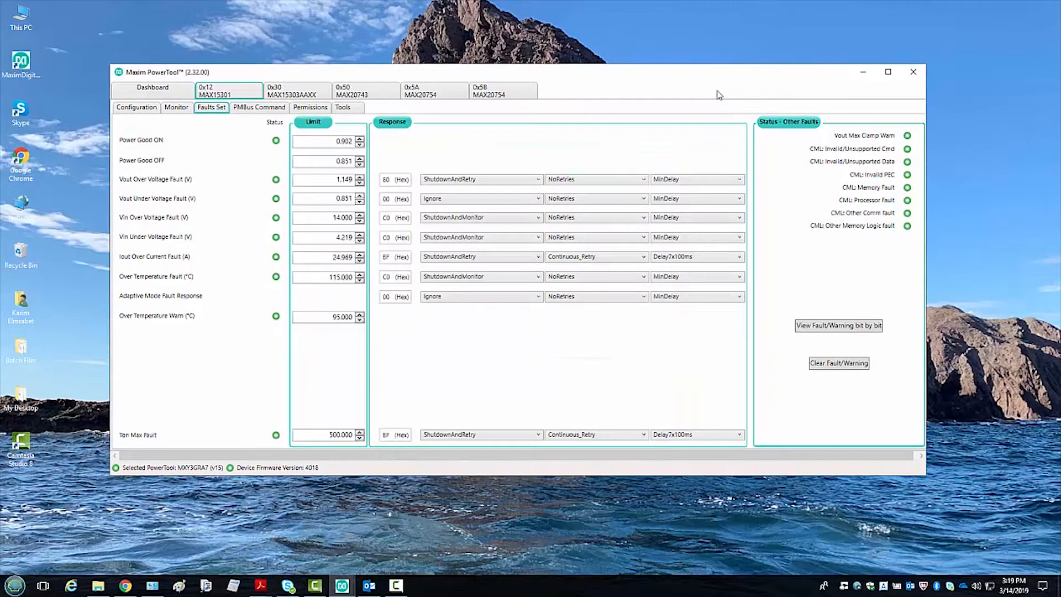
Step: Look through the MAX15301's PMBus commands for configuration, faults, monitoring and storing
left_click(255, 110)
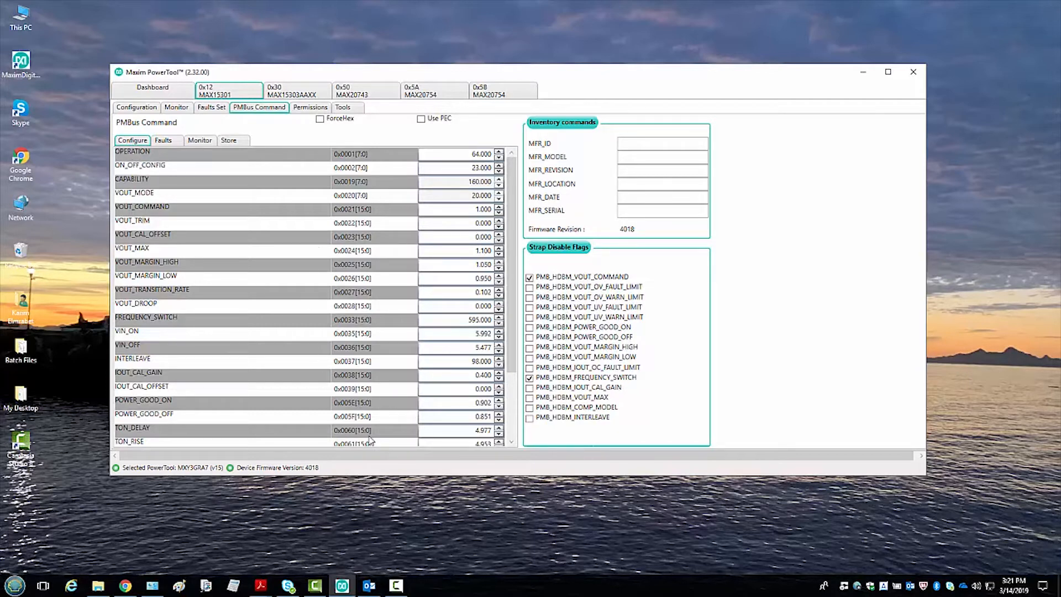
left_click(166, 142)
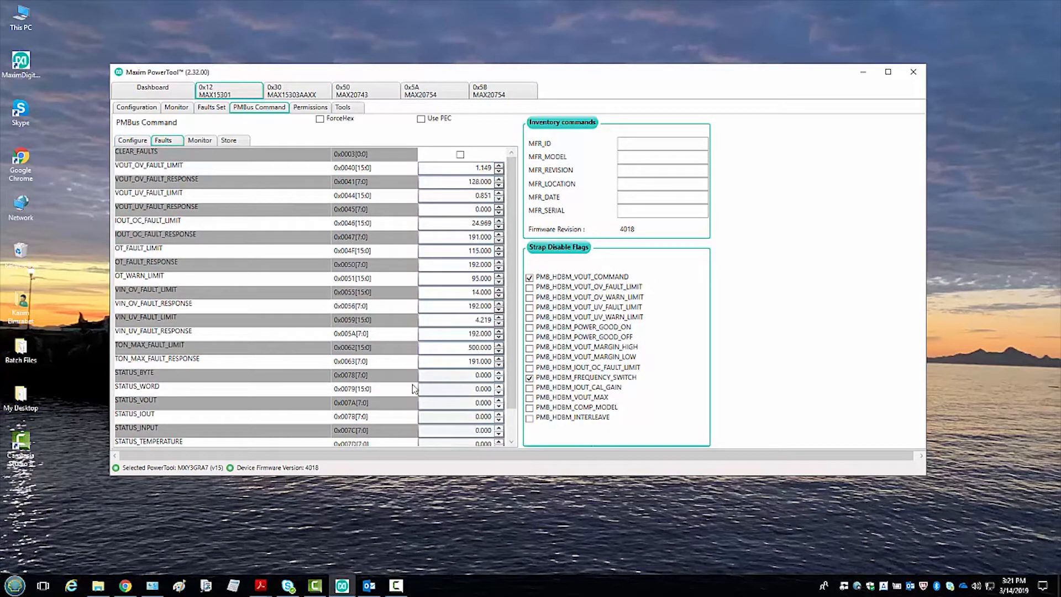
left_click(201, 142)
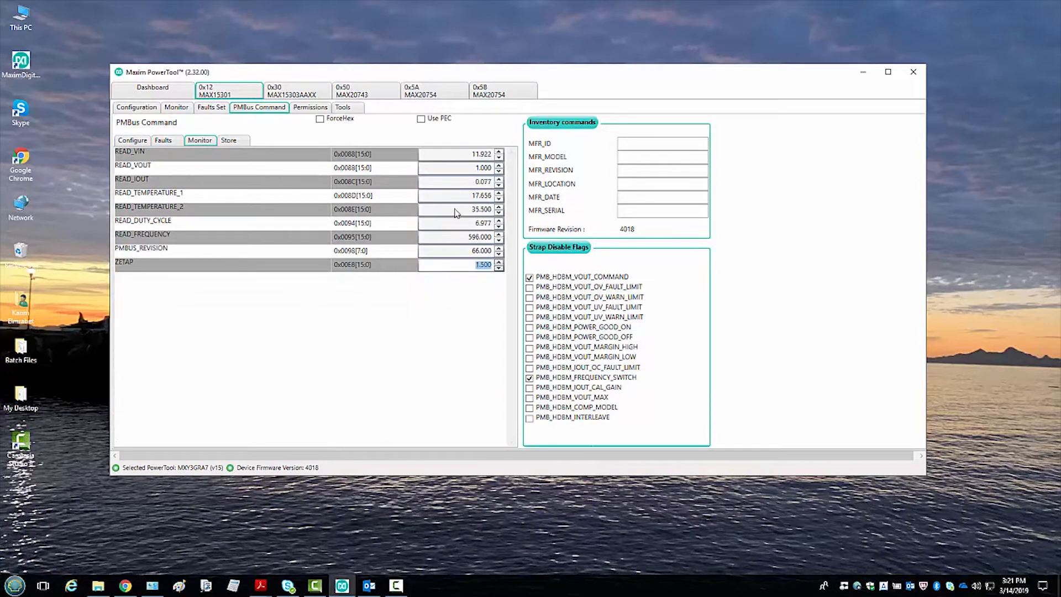
left_click(233, 143)
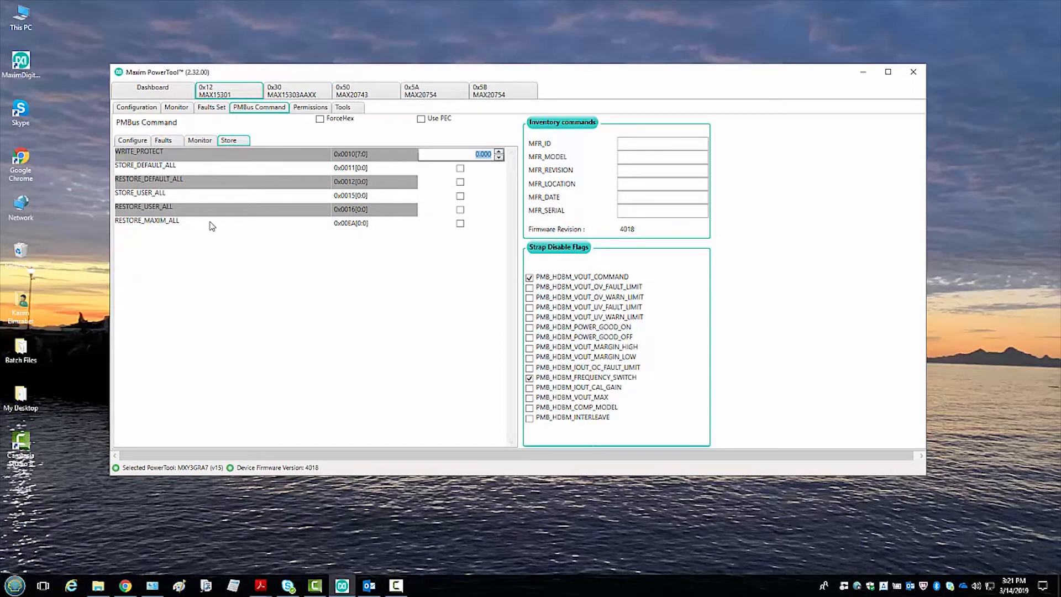
Step: View the PMBus configuration command values in forced hexadecimal format and switch them back to decimal
left_click(132, 142)
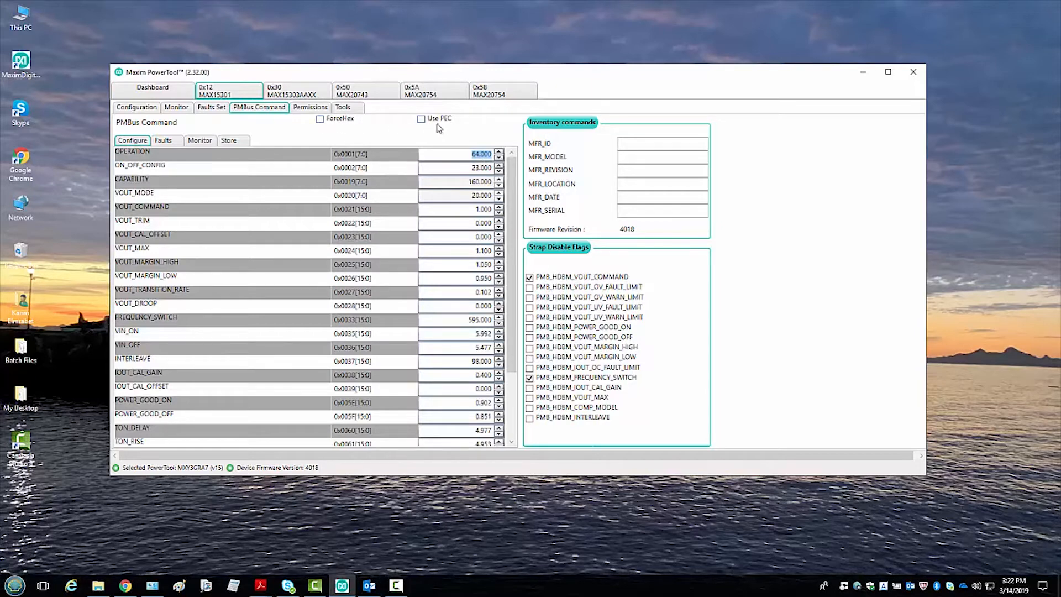
left_click(320, 119)
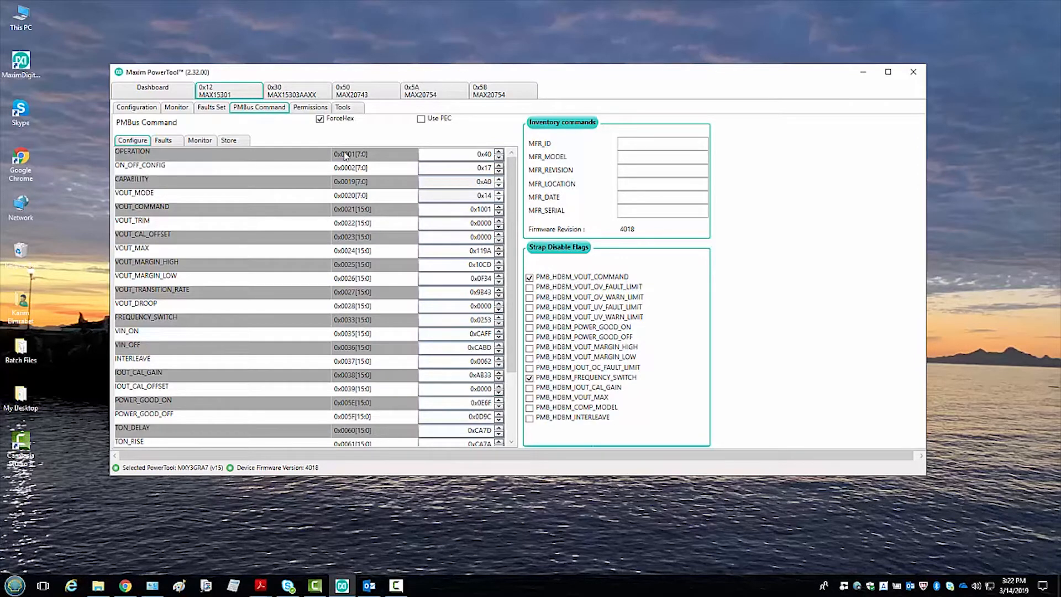
left_click(319, 119)
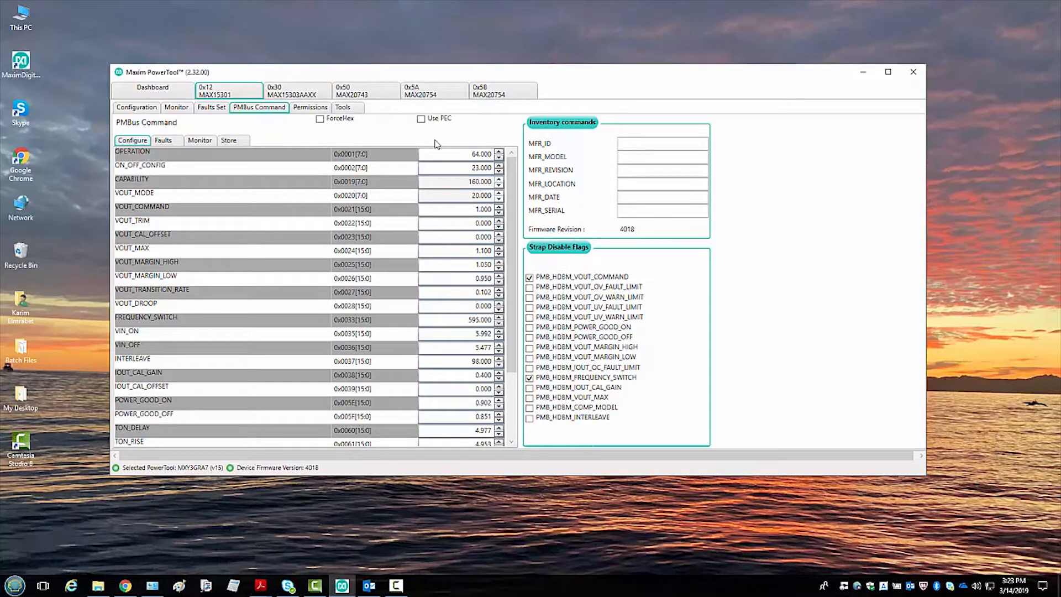
Step: Examine the PMBus fault, monitor and store commands, including the status registers, and the manufacturer and user command permissions
left_click(163, 141)
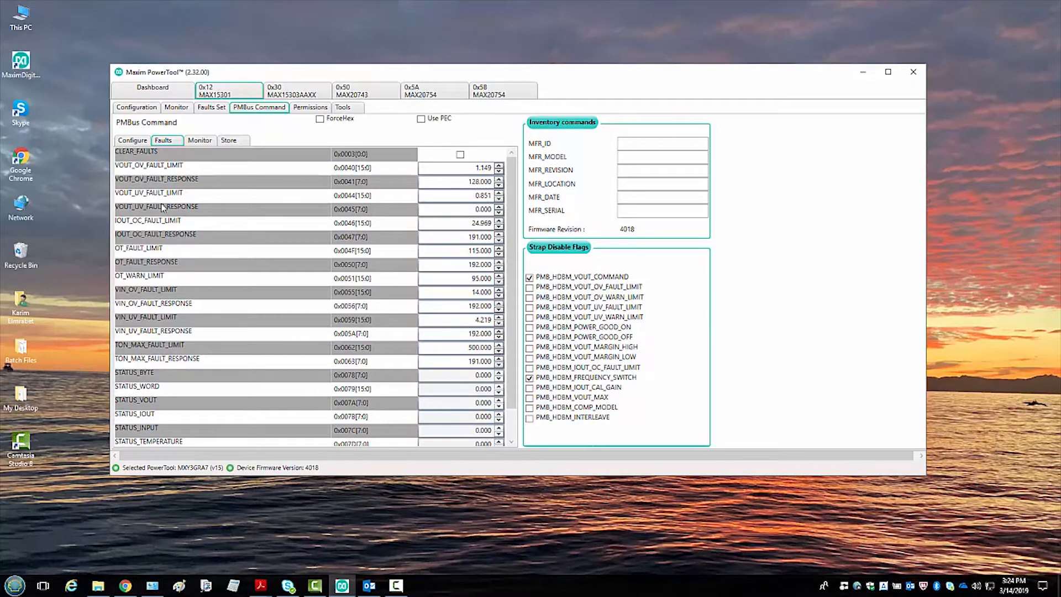
scroll(241, 343, "down", 1)
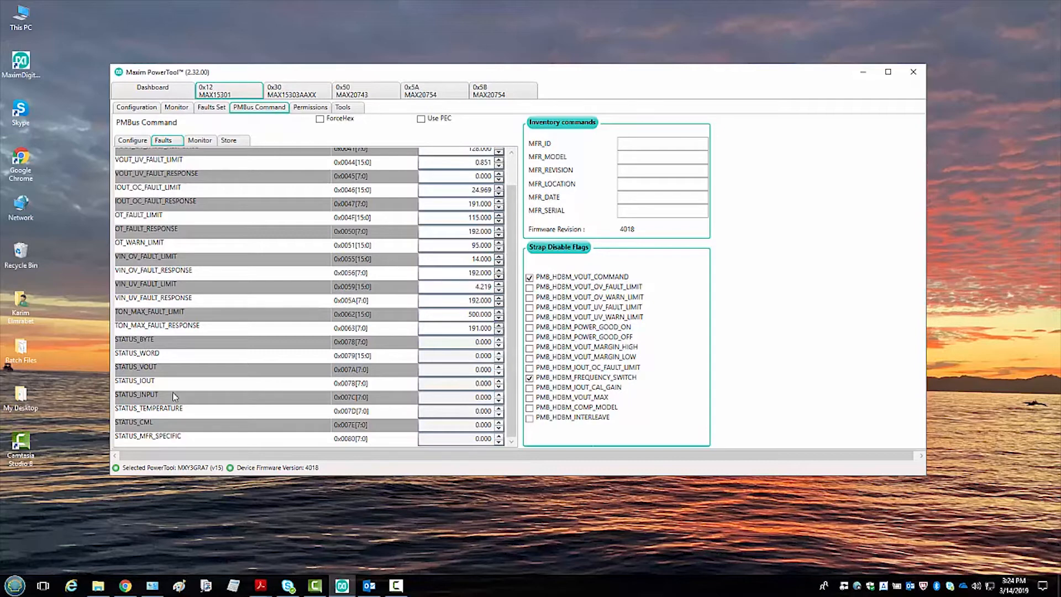
left_click(200, 141)
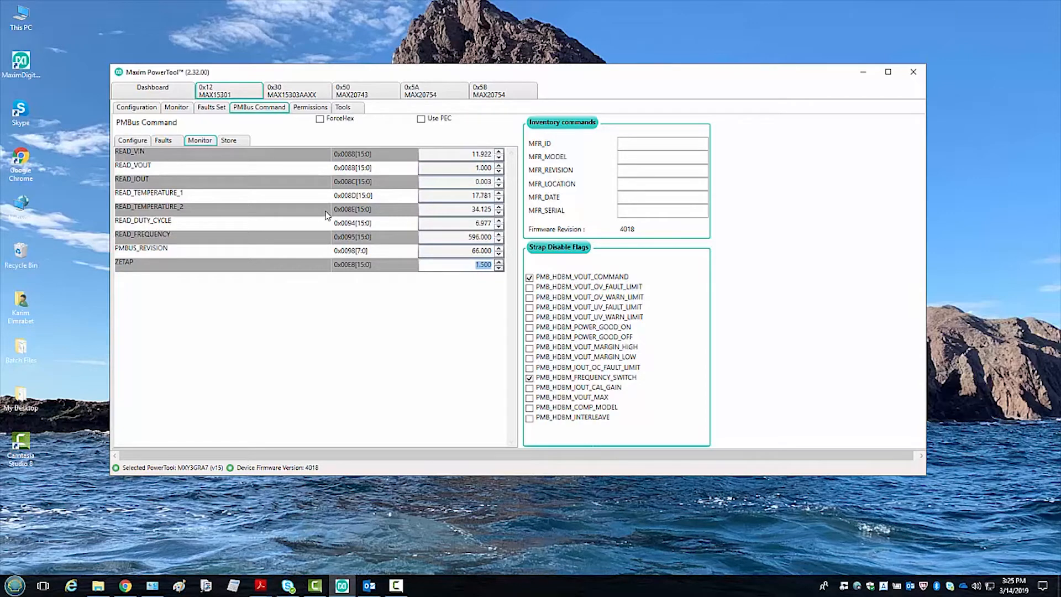
left_click(234, 141)
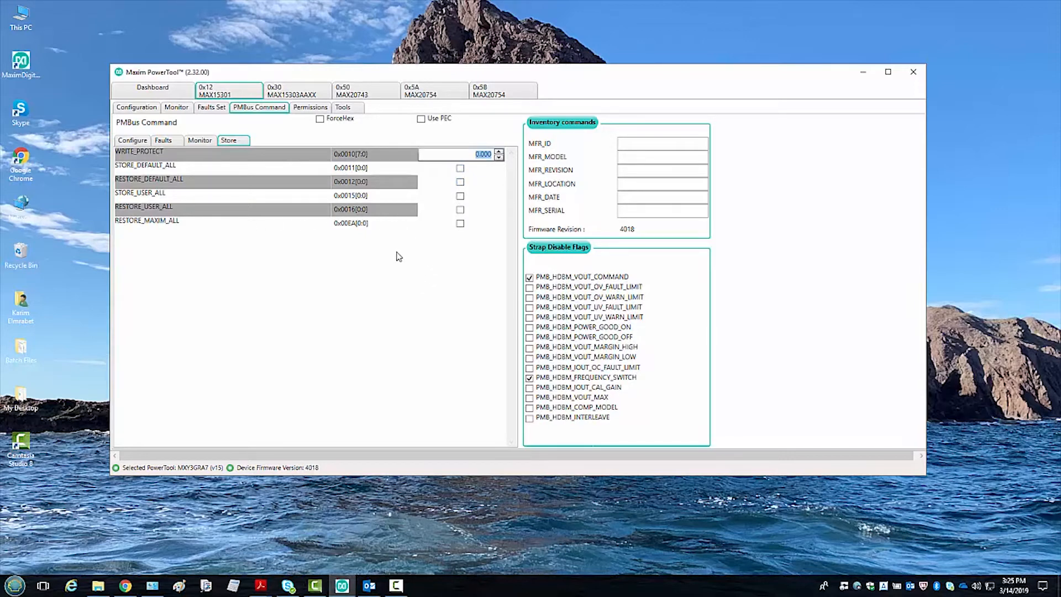
left_click(472, 311)
left_click(309, 108)
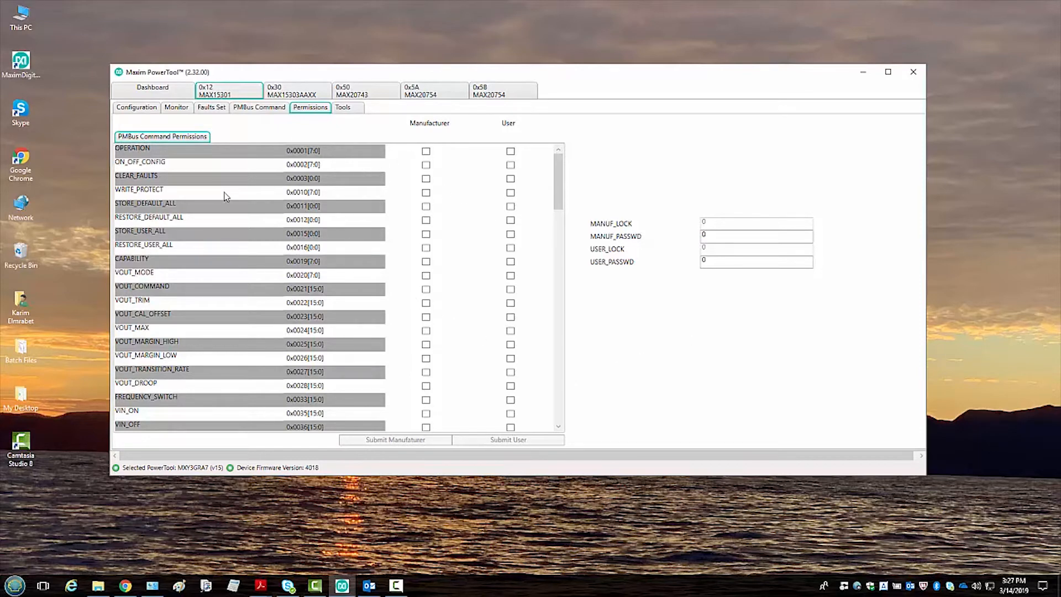
Step: Read the OPERATION command from the MAX15301 with the PMBus command read/write tool
left_click(346, 107)
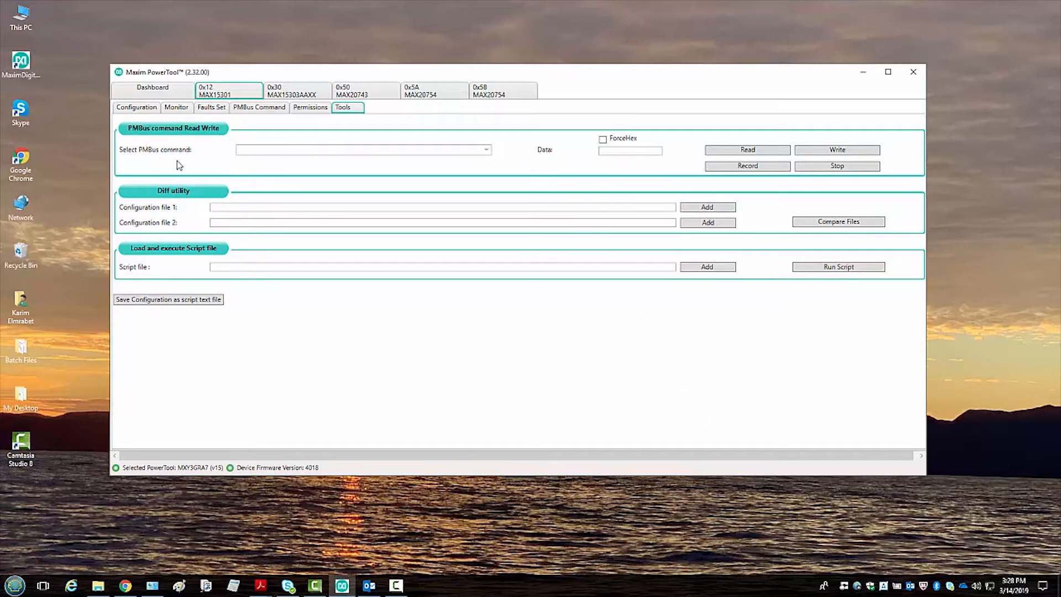
left_click(487, 153)
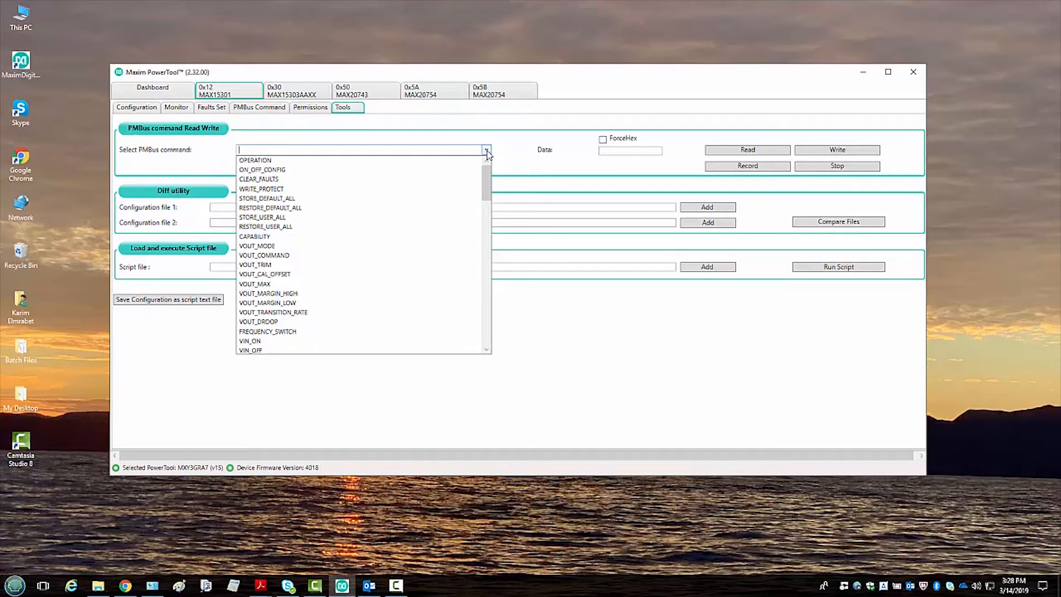
left_click(461, 162)
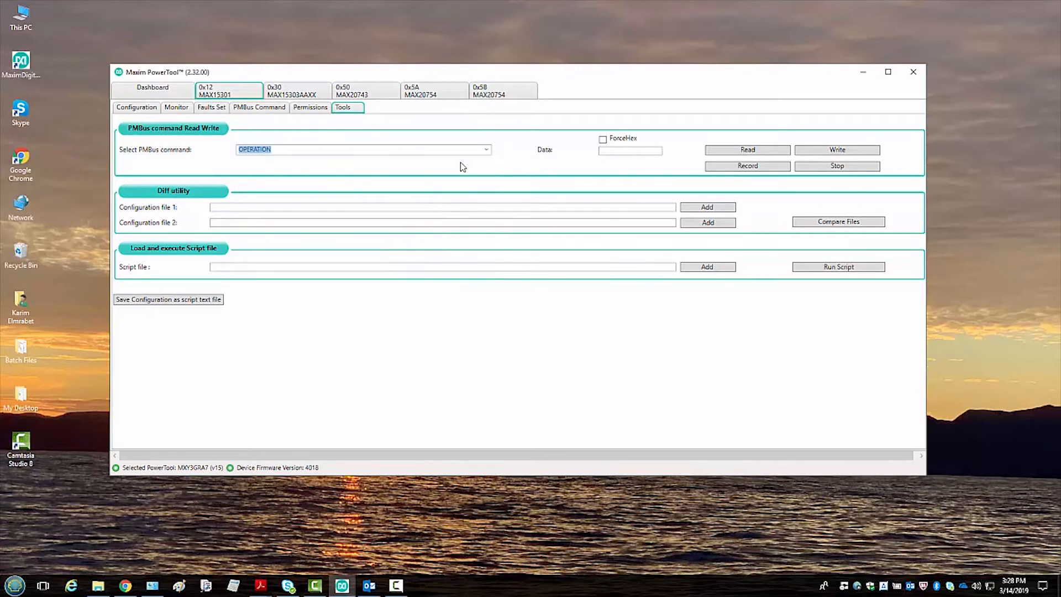
left_click(751, 152)
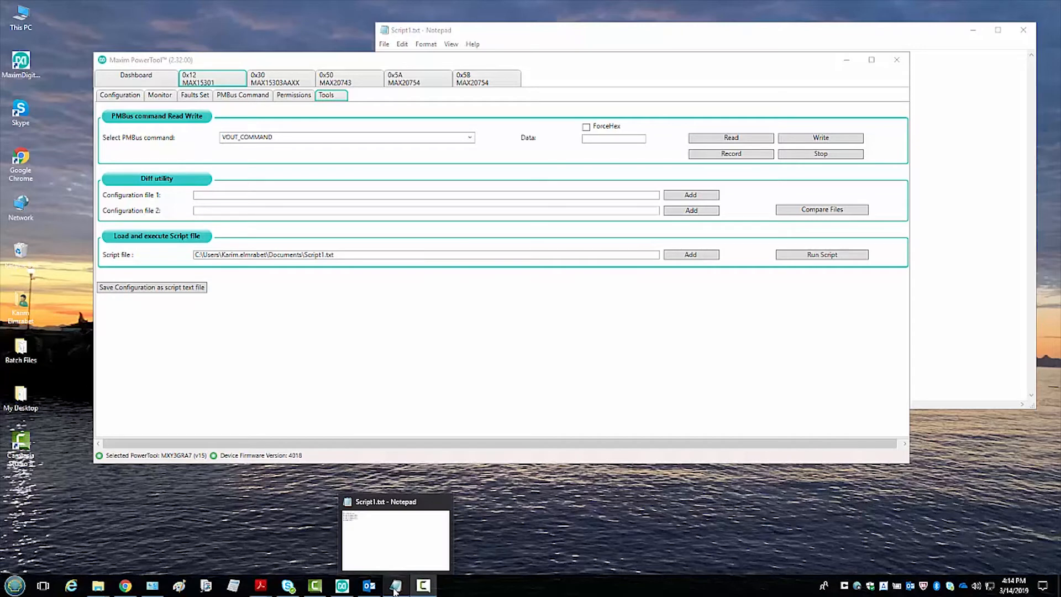
Step: Switch to File Explorer, open max15301config.txt from Documents in Notepad, and reposition and enlarge its window
mouse_move(97, 586)
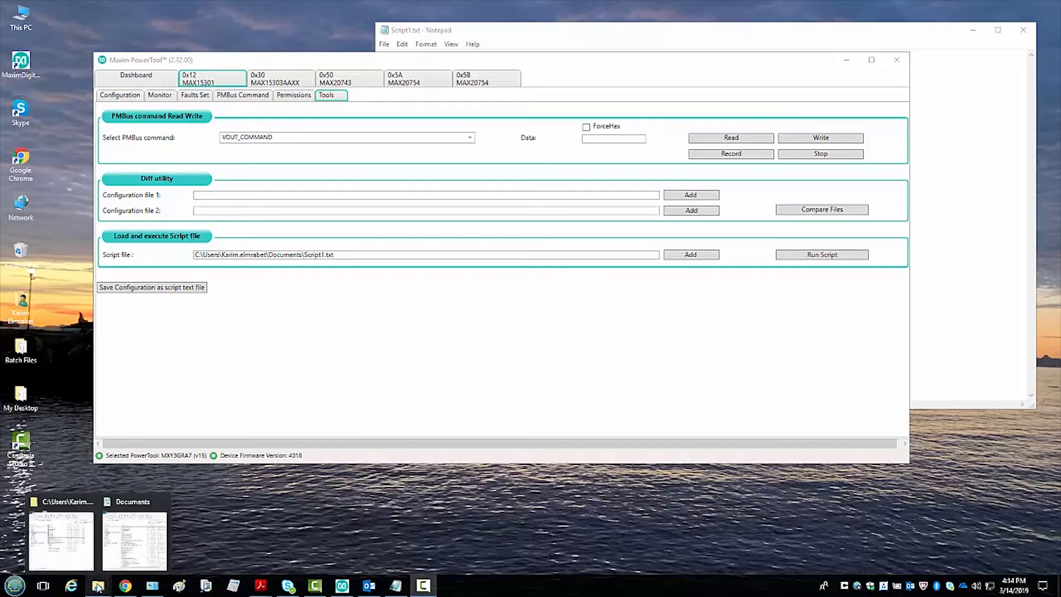
left_click(143, 557)
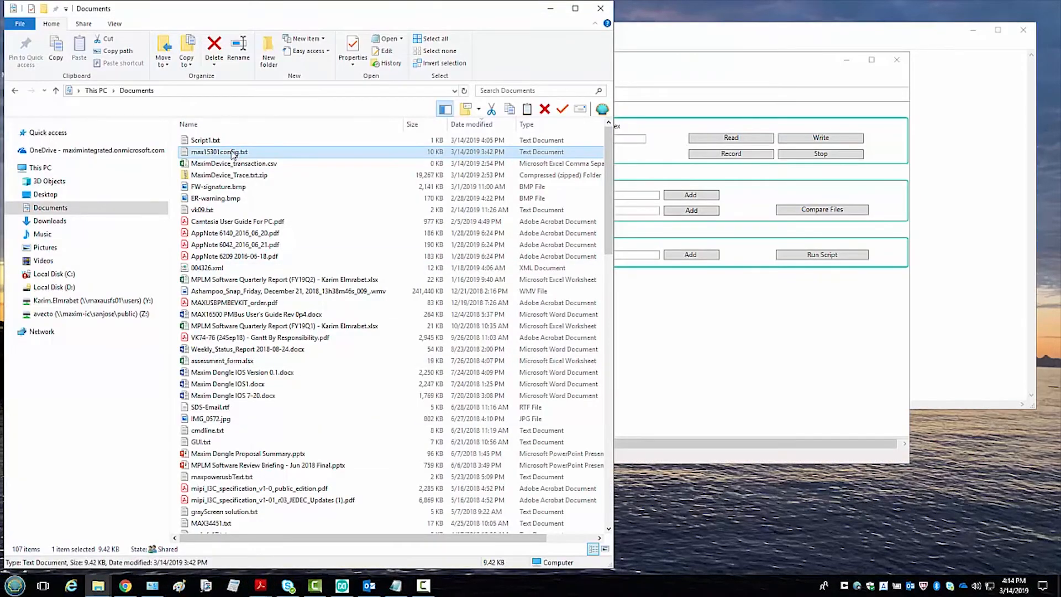
double_click(232, 152)
left_click(365, 16)
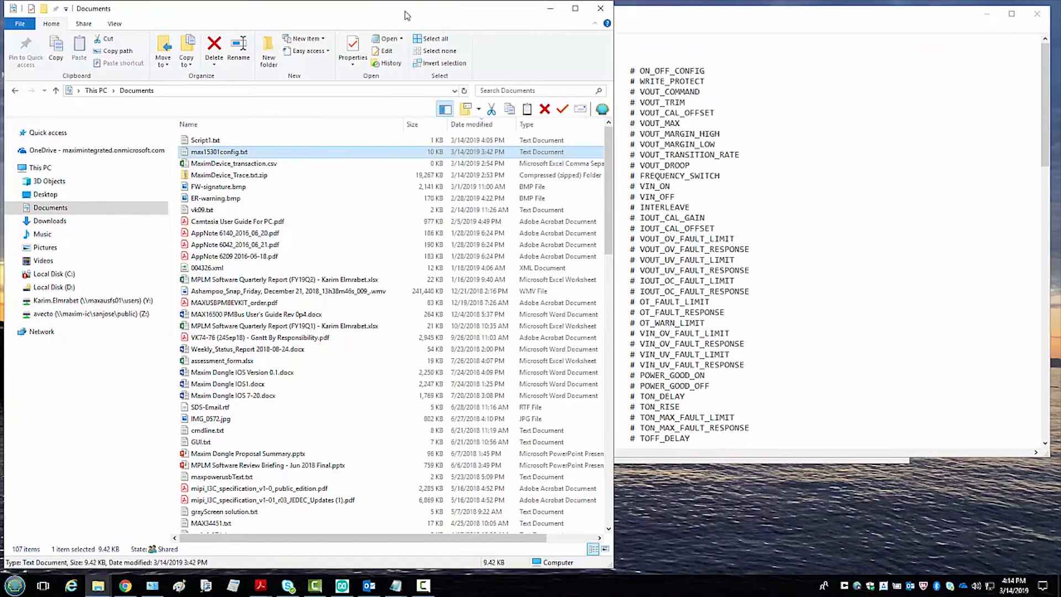
left_click(551, 11)
left_click_drag(506, 17, 257, 18)
left_click_drag(550, 461, 558, 568)
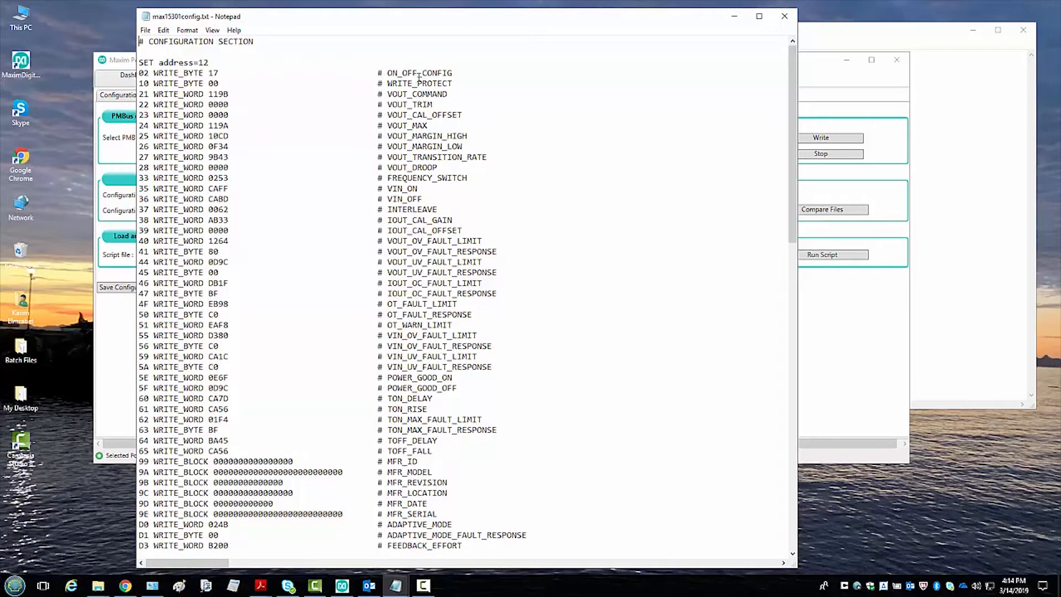
Step: Examine the write commands in the configuration section and the expected read values in the verification section of max15301config.txt
scroll(403, 87, "down", 1)
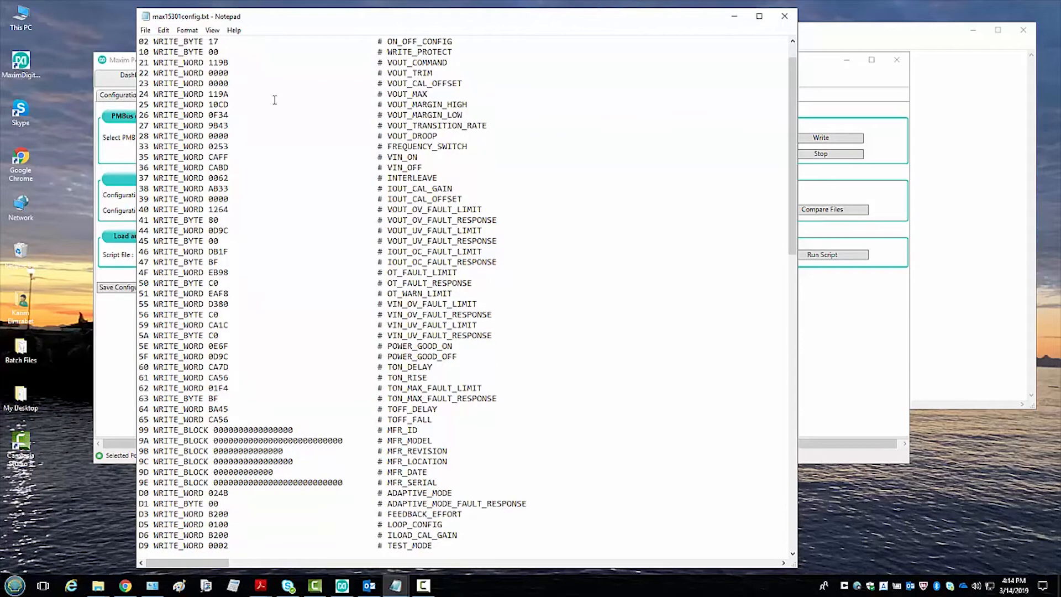
scroll(431, 119, "down", 10)
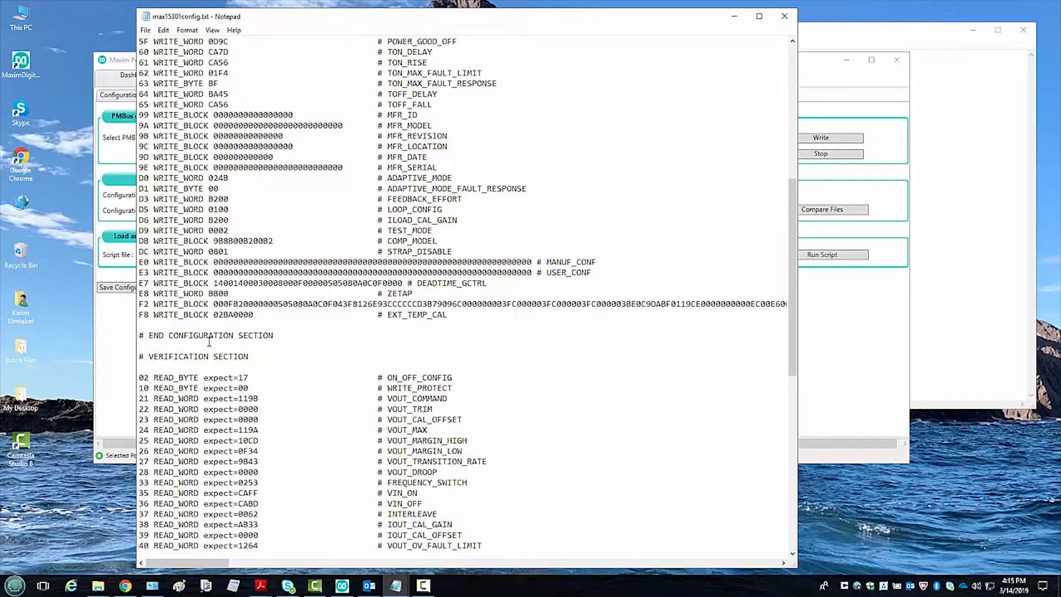
scroll(411, 294, "down", 6)
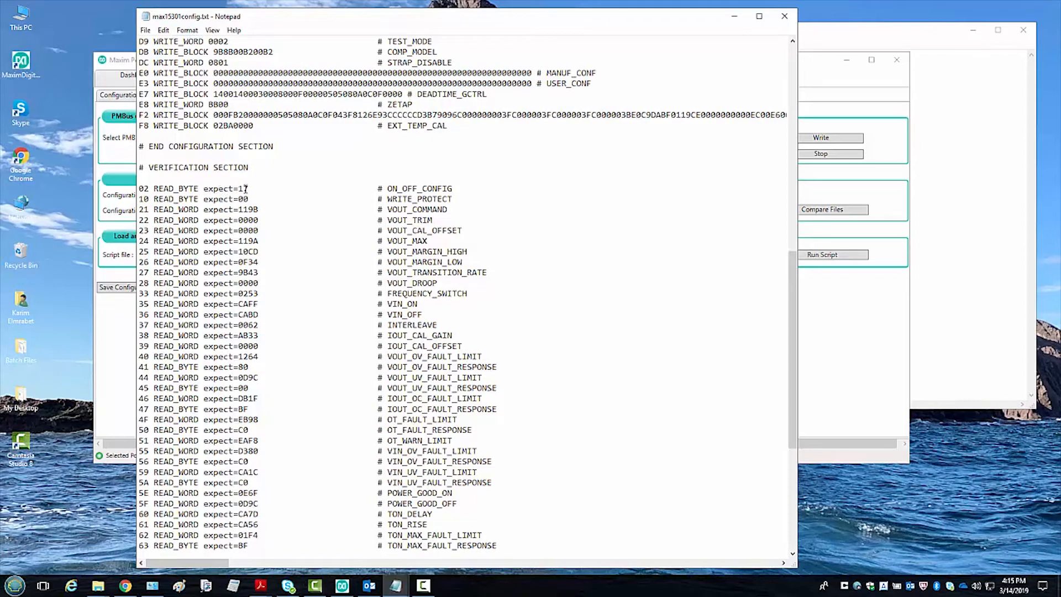
scroll(352, 242, "up", 18)
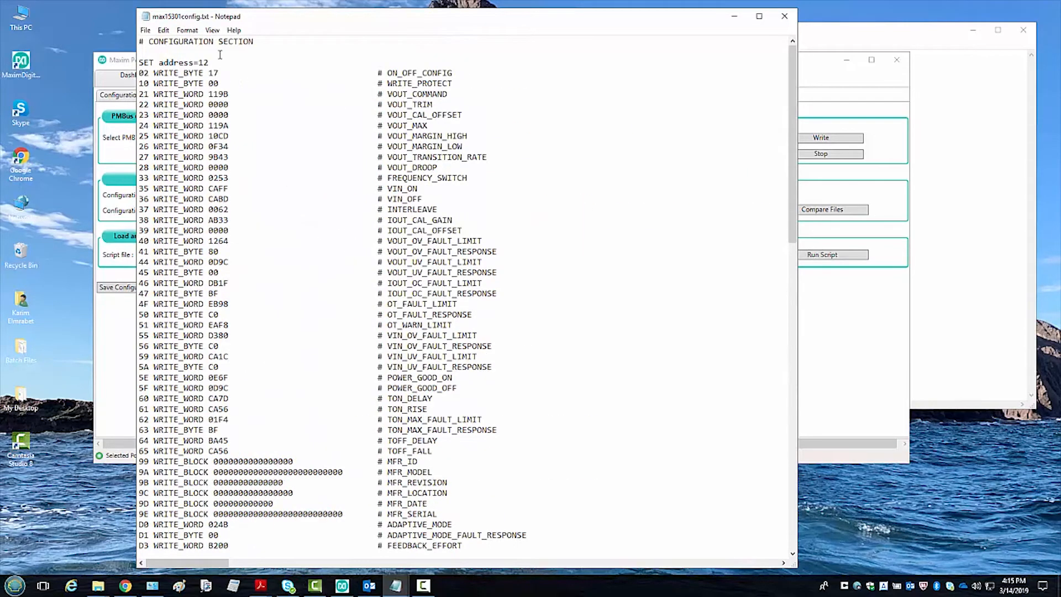
scroll(331, 232, "down", 20)
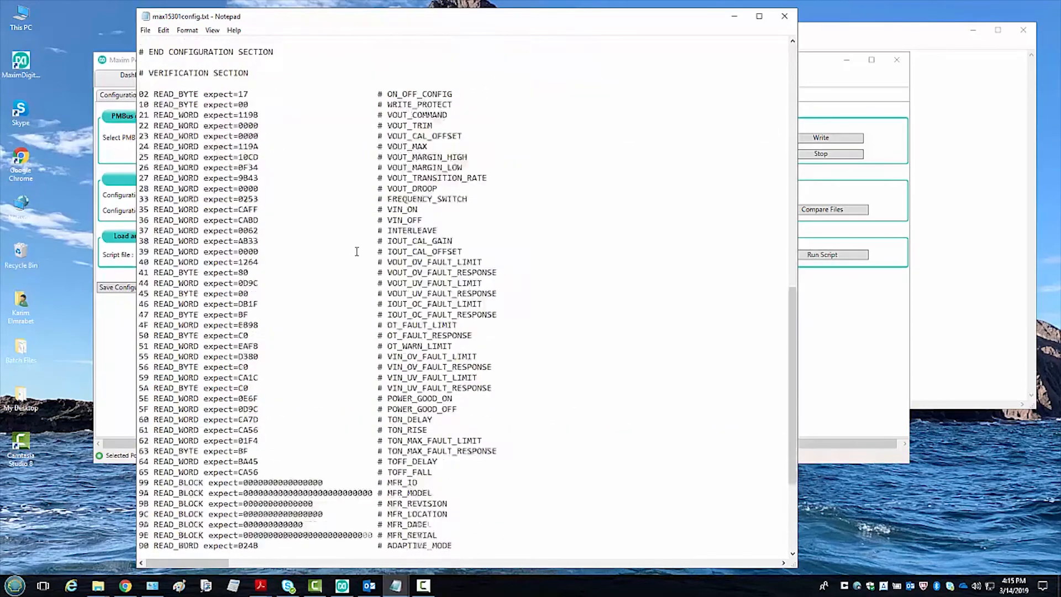
scroll(356, 251, "down", 5)
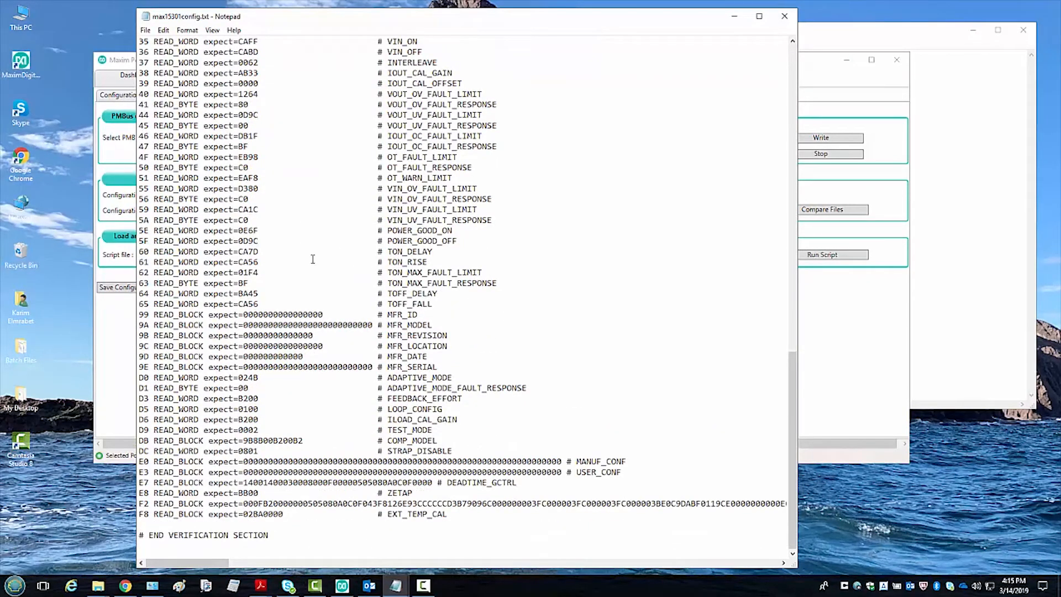
scroll(419, 232, "up", 18)
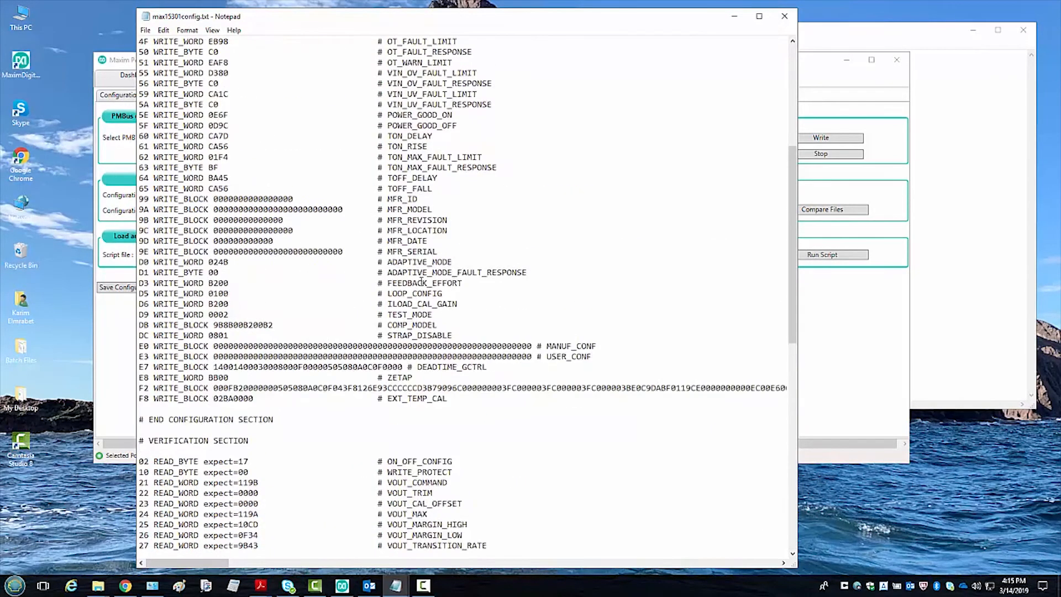
scroll(422, 282, "up", 8)
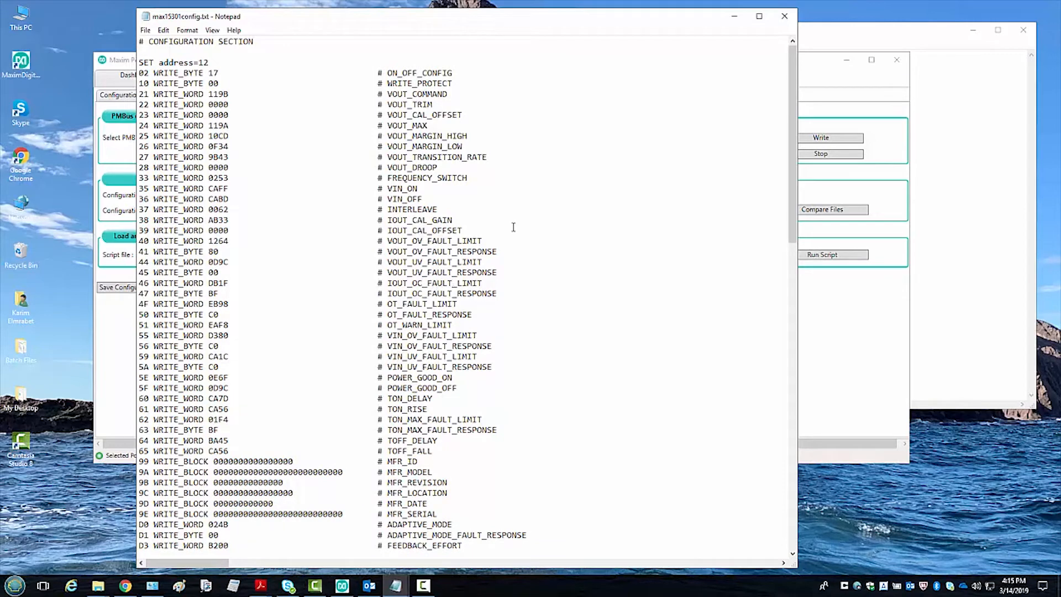
Step: Review the configuration commands in max15301config.txt in Notepad once more and return to PowerTool's MAX15301 tools
left_click(736, 19)
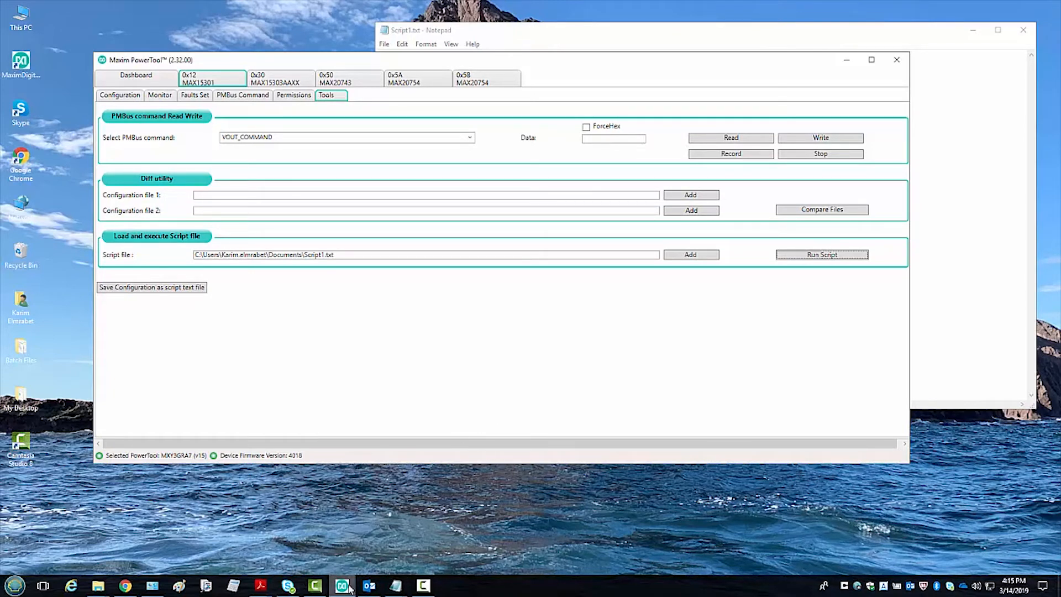
mouse_move(397, 586)
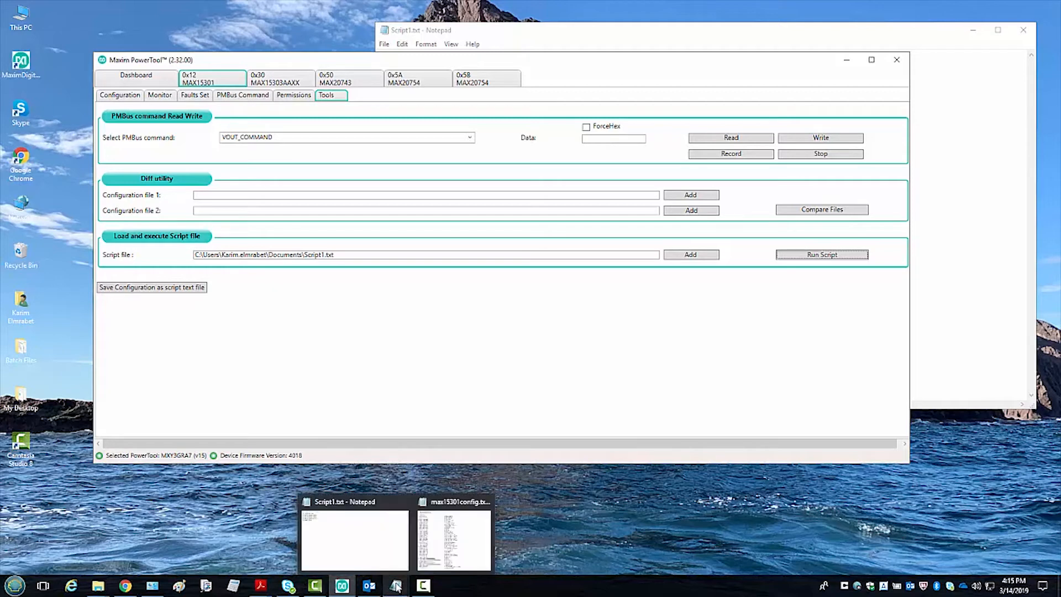
left_click(450, 545)
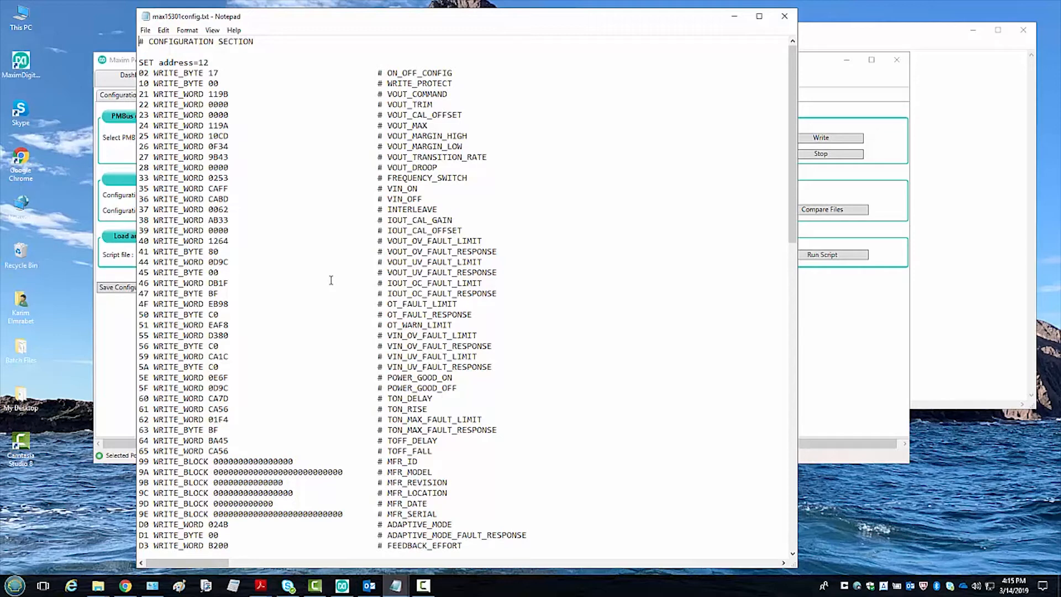
left_click(732, 18)
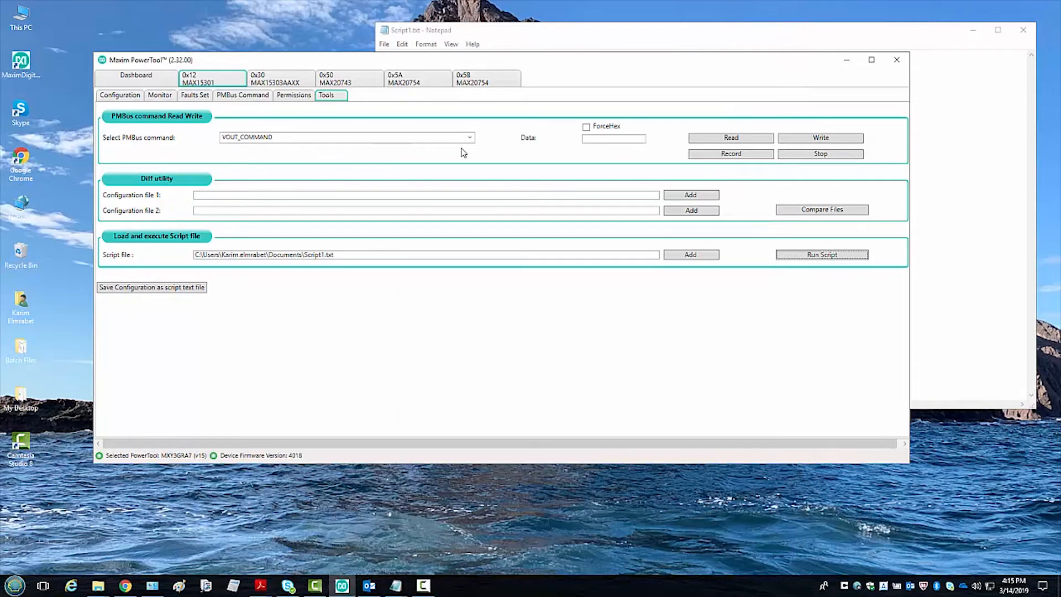
Step: Open the output file prompt for PMBus command recording, cancel it, and review the recorded commands in Script1.txt in Notepad before returning to PowerTool
left_click(730, 159)
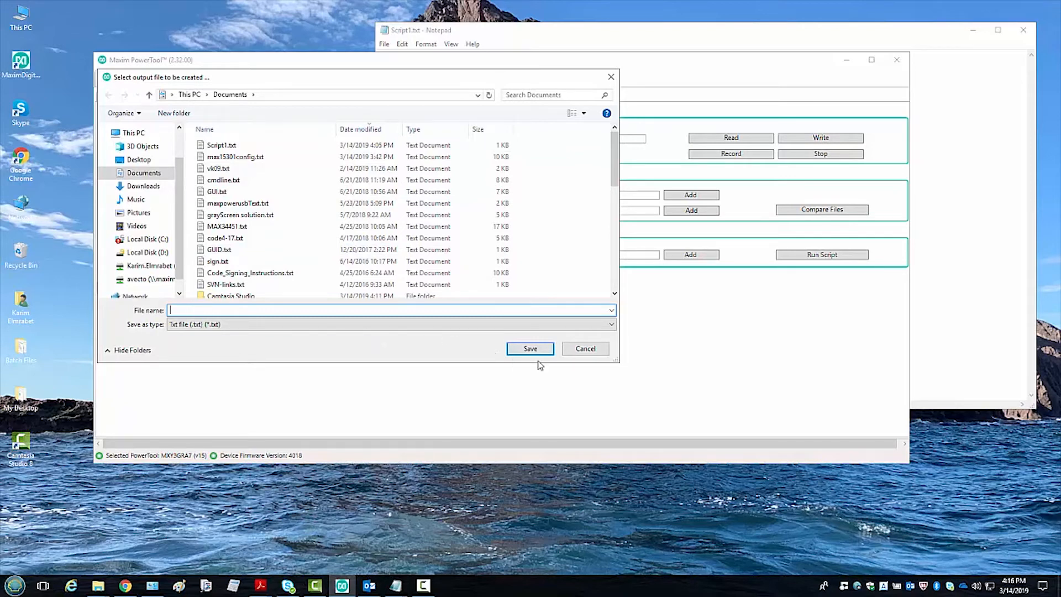
left_click(589, 353)
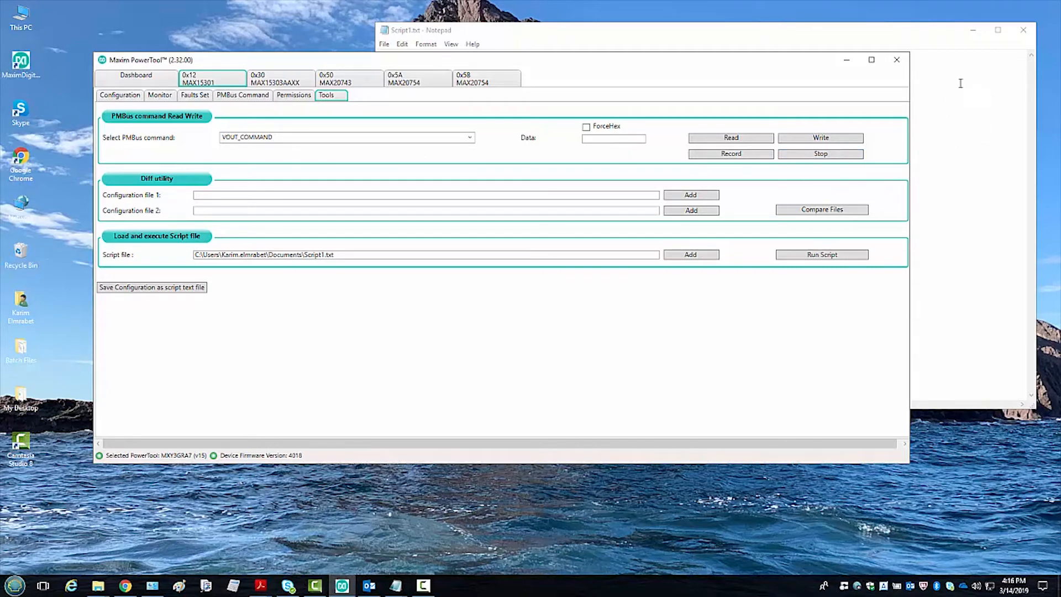
left_click(941, 42)
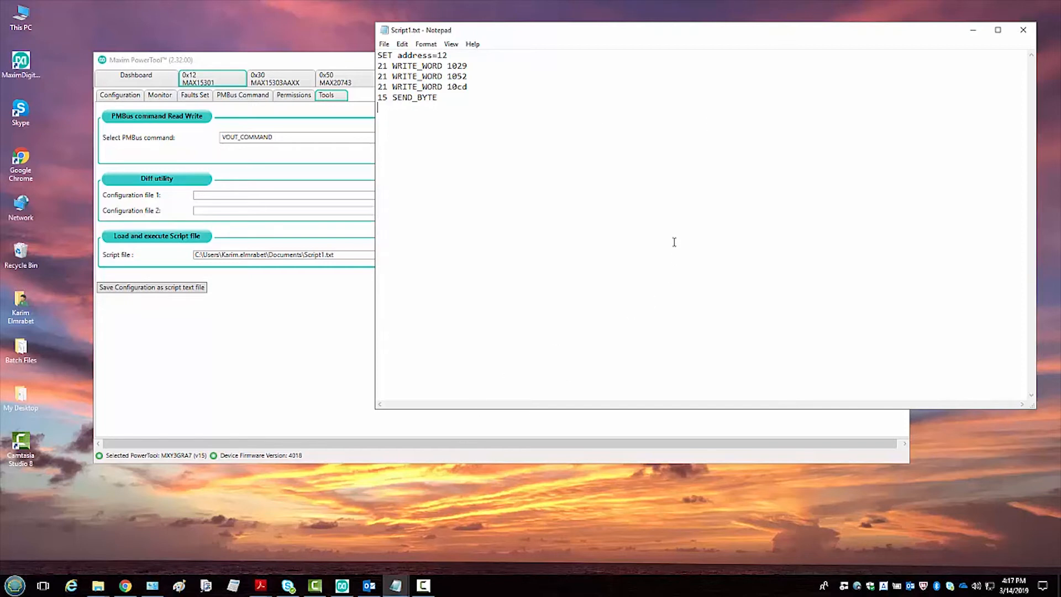
left_click(341, 369)
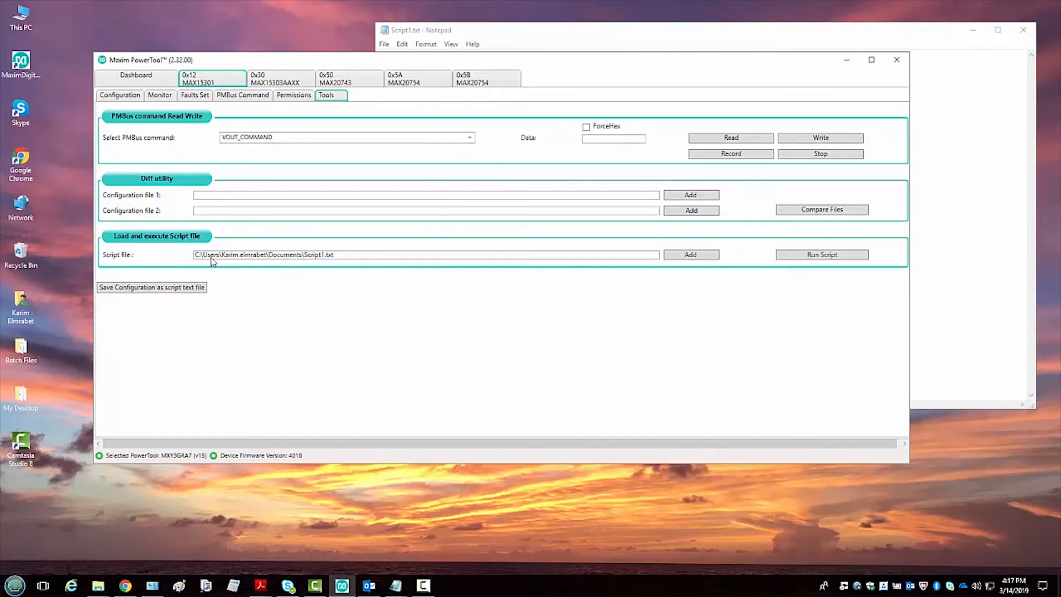
Step: Load Script1.txt from Documents as the MAX15301 script file and run it
left_click(691, 255)
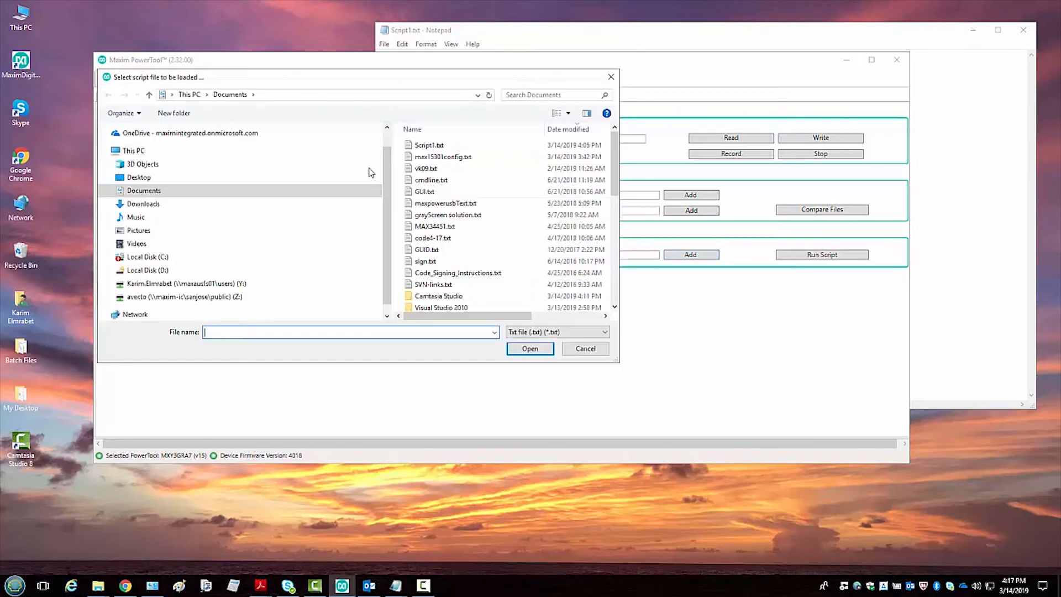
left_click(428, 145)
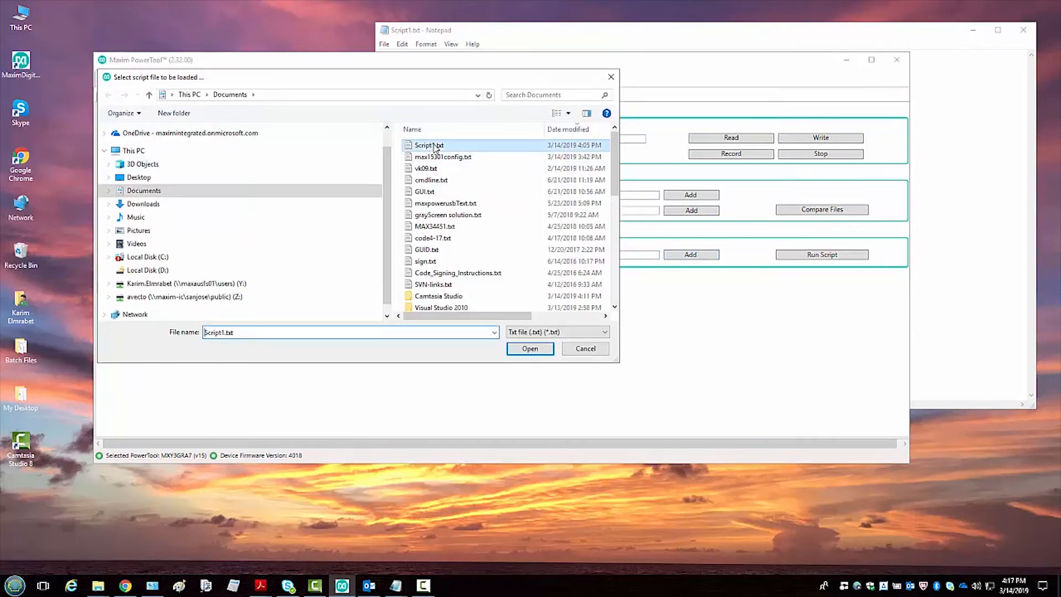
left_click(530, 349)
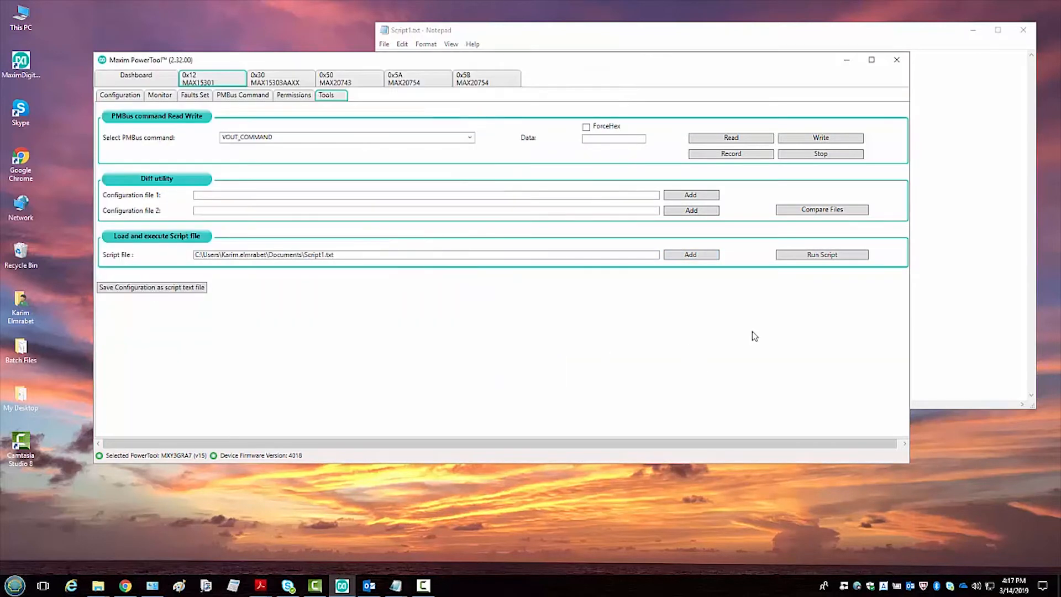
left_click(834, 257)
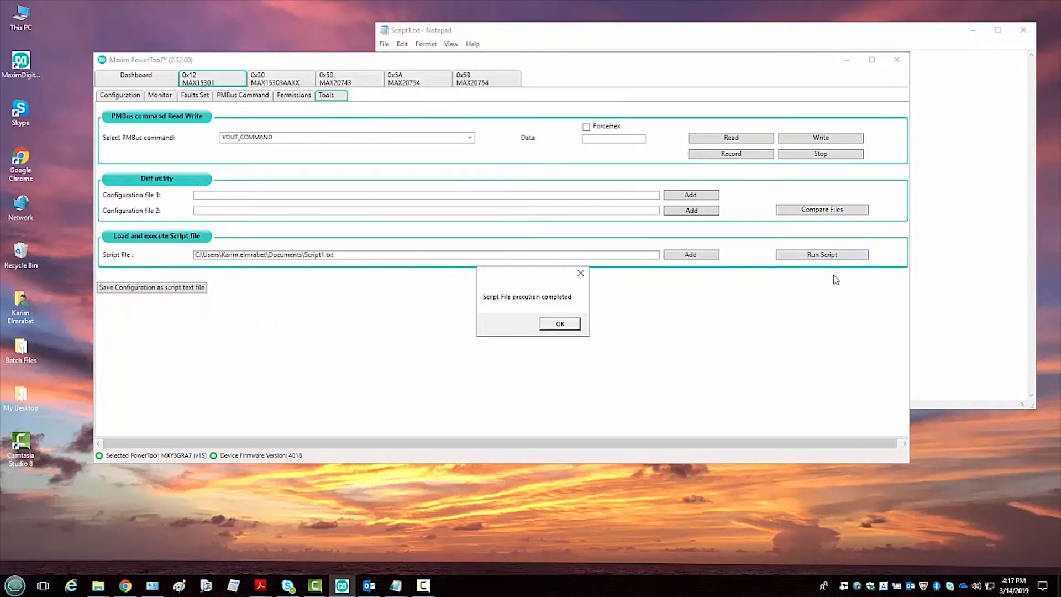
left_click(563, 326)
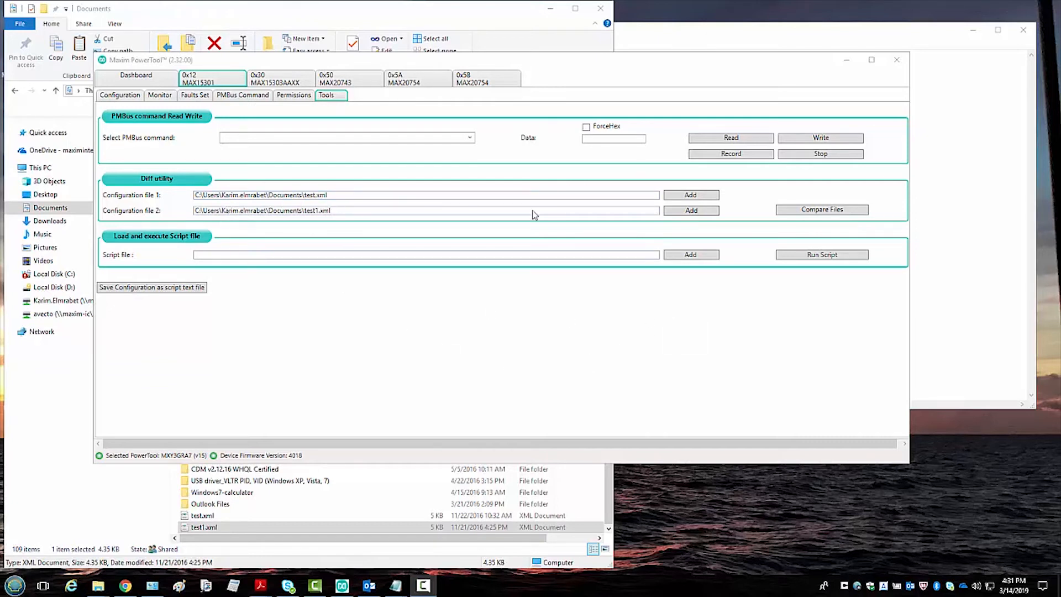
Step: Load test.xml as configuration file 1, compare it with test1.xml using the diff utility, and close the comparison results
left_click(691, 196)
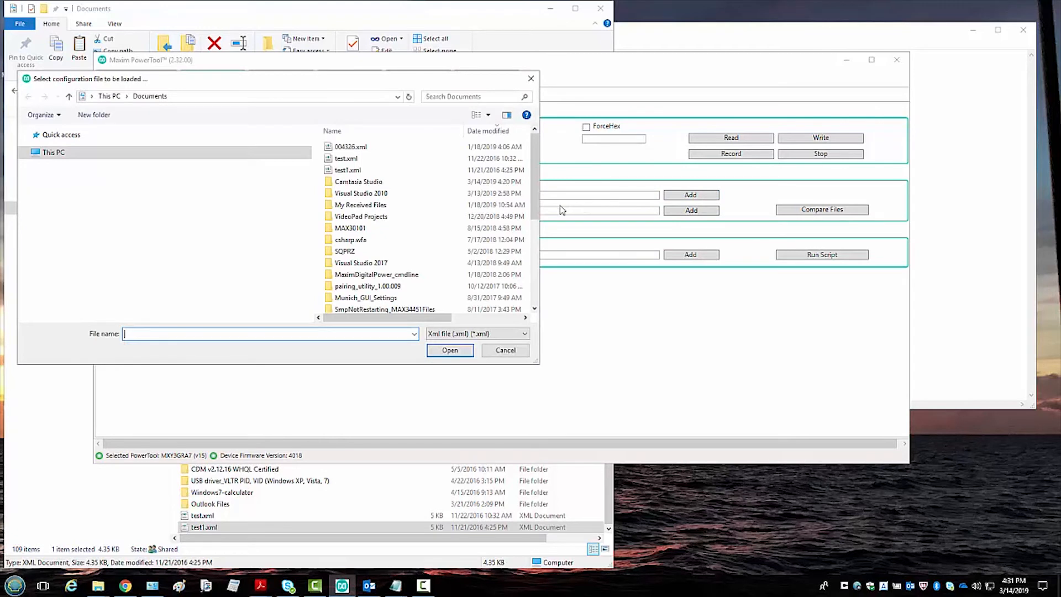
left_click(351, 161)
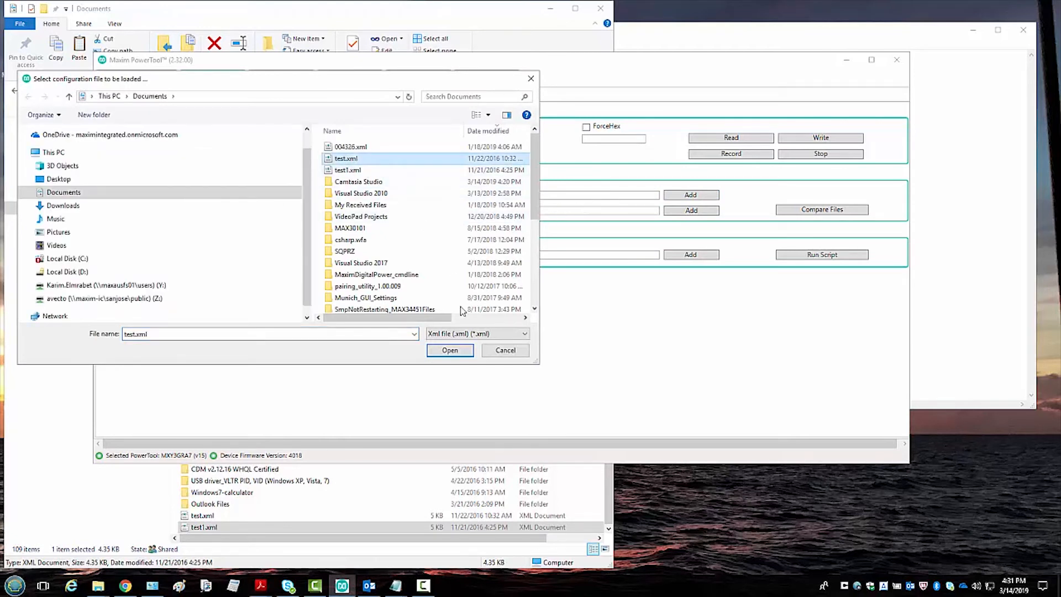
left_click(464, 354)
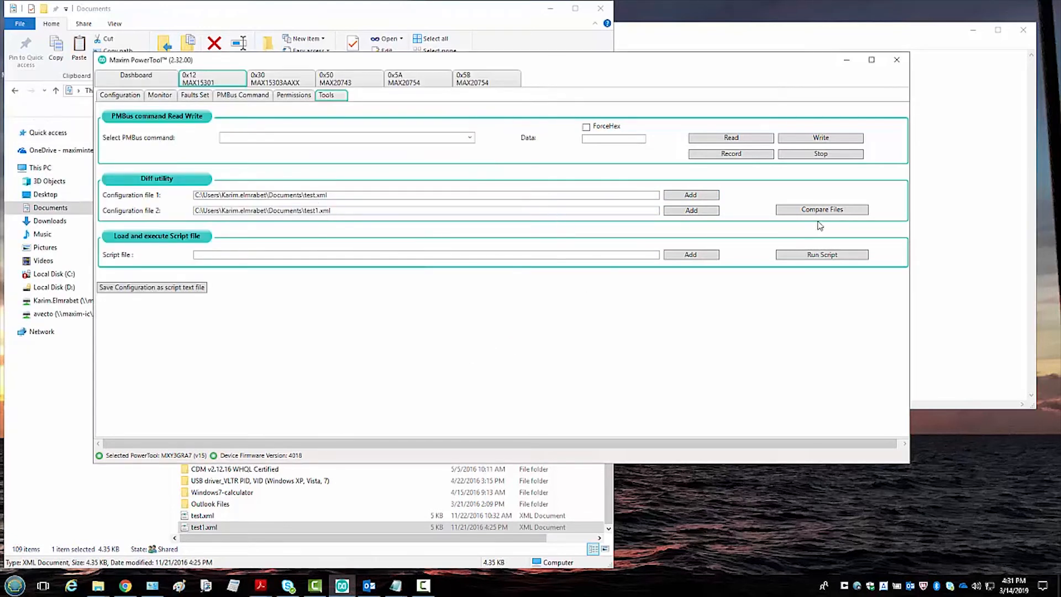
left_click(823, 210)
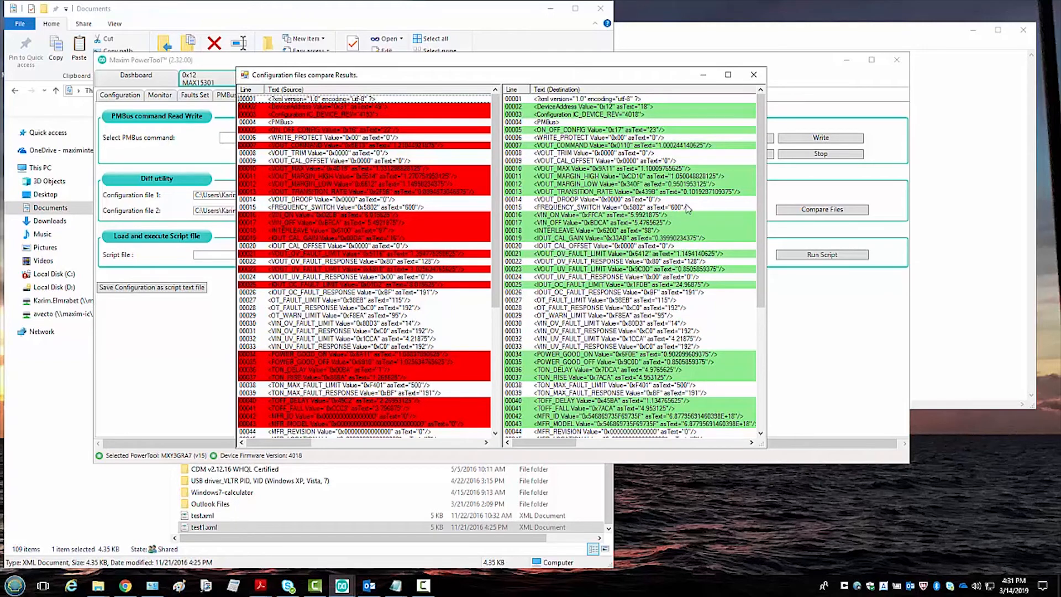
left_click(753, 77)
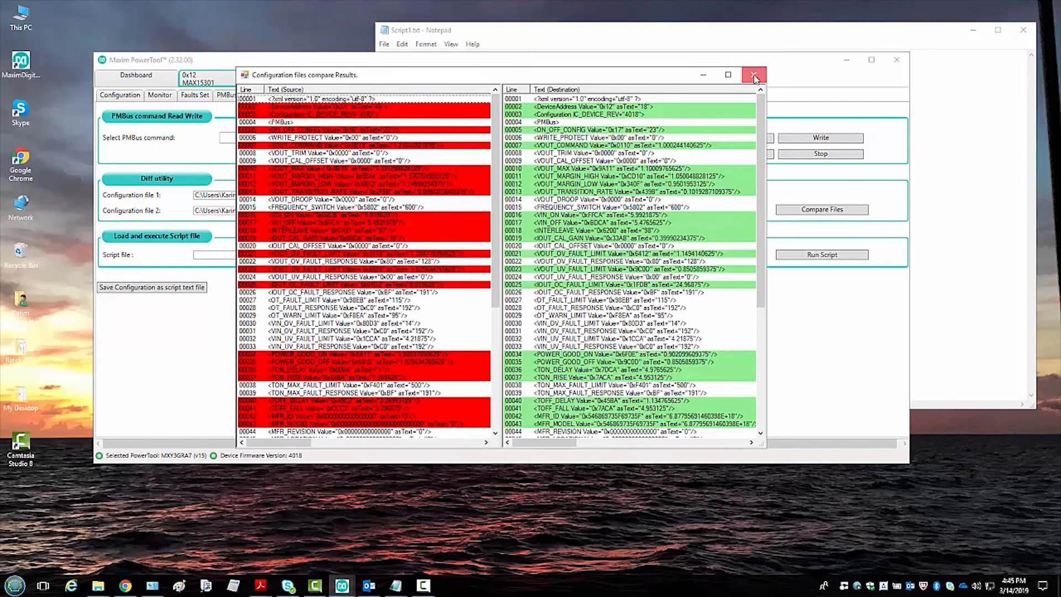
left_click(757, 77)
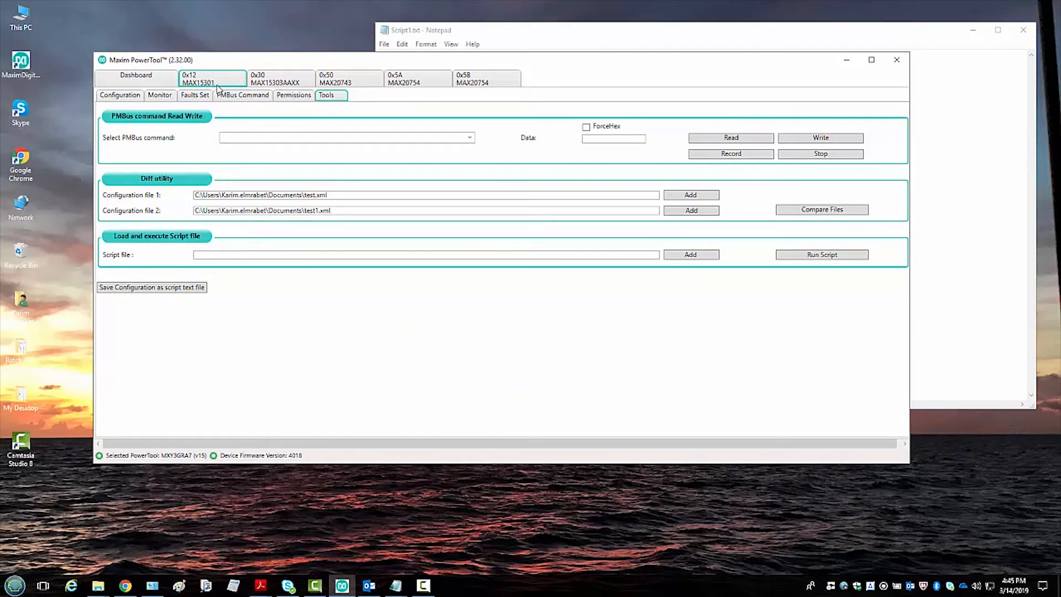
Step: Compare the tools available for the MAX15303AAXX, the MAX20754 at address 0x5A and the MAX15301
left_click(280, 83)
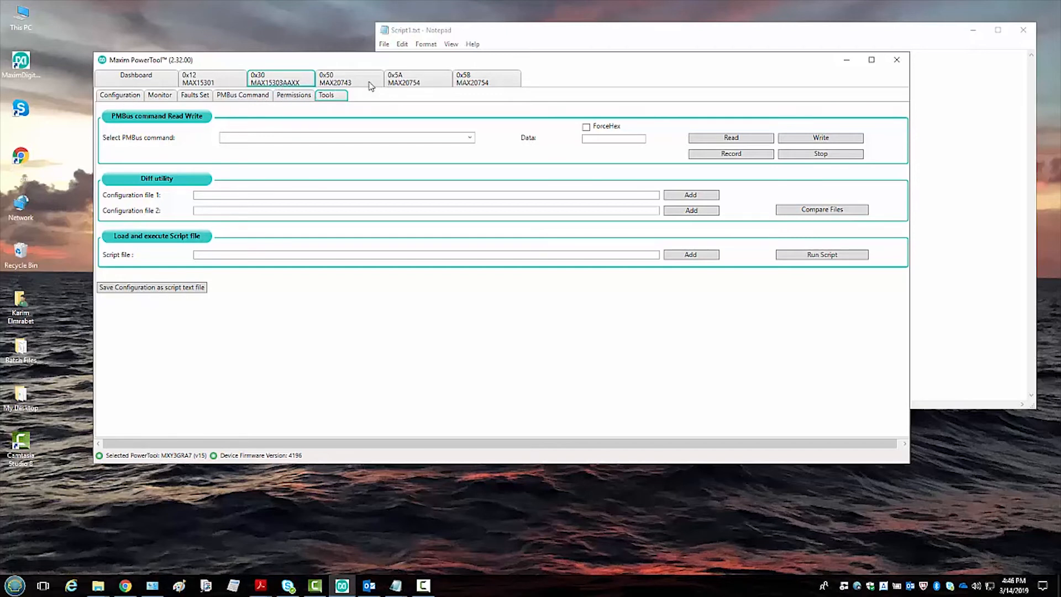
left_click(425, 80)
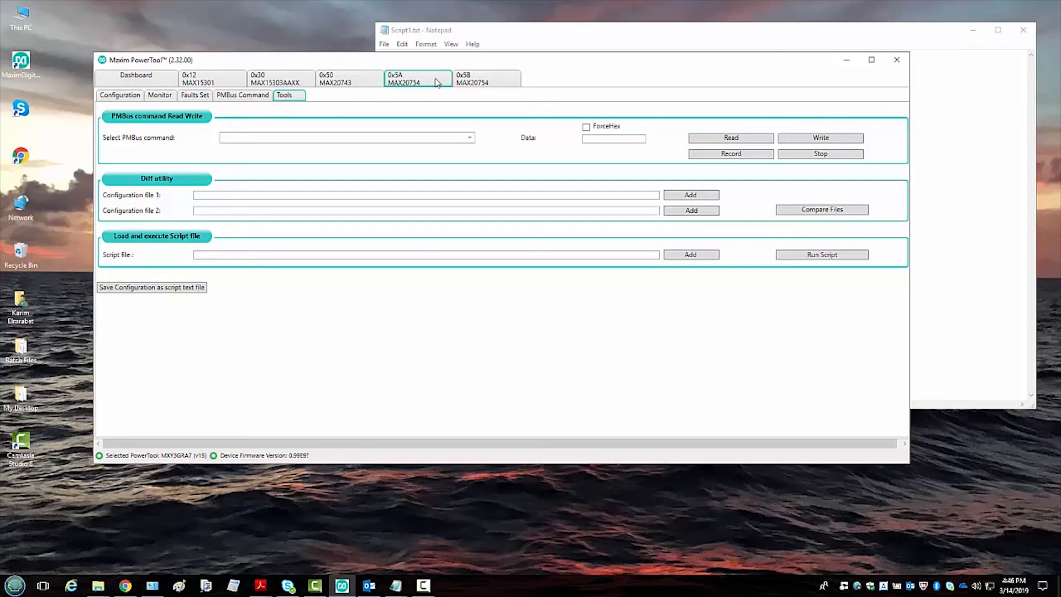
left_click(214, 80)
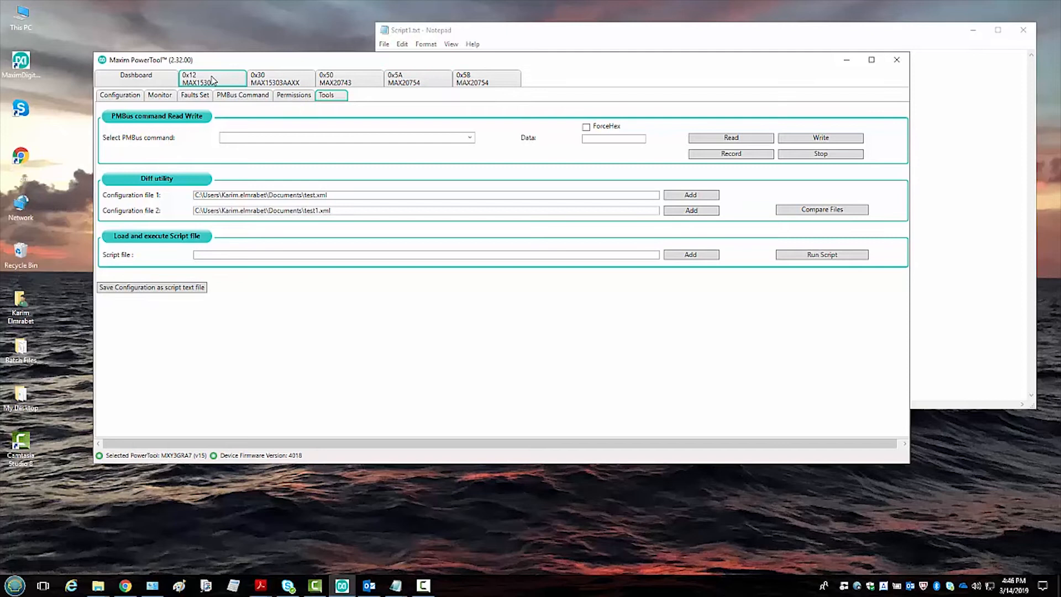
left_click(418, 83)
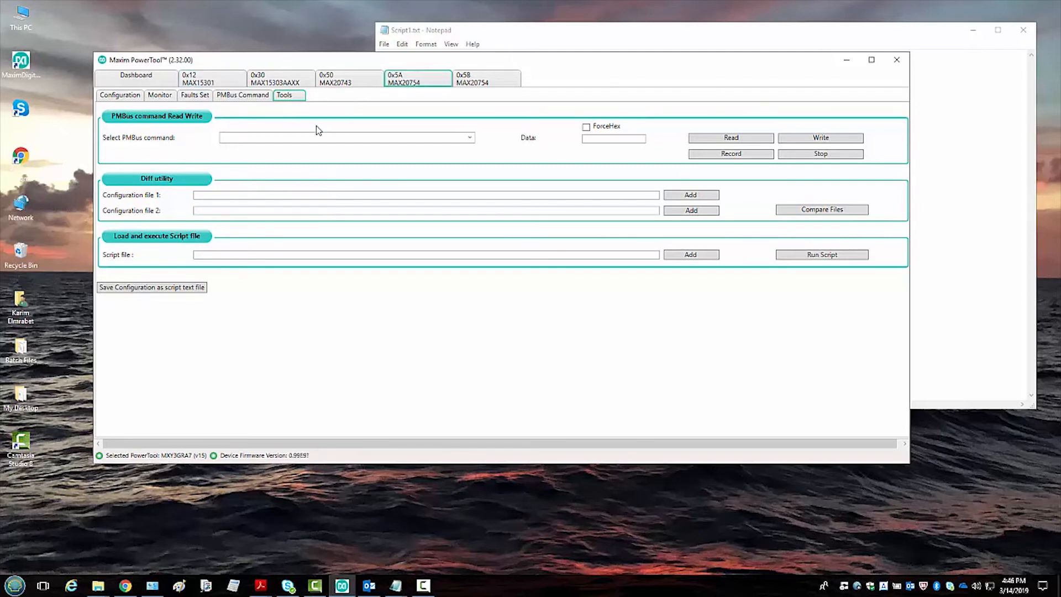
Step: Compare the configuration settings of the MAX20754 at address 0x5A with those of the MAX15301
left_click(124, 96)
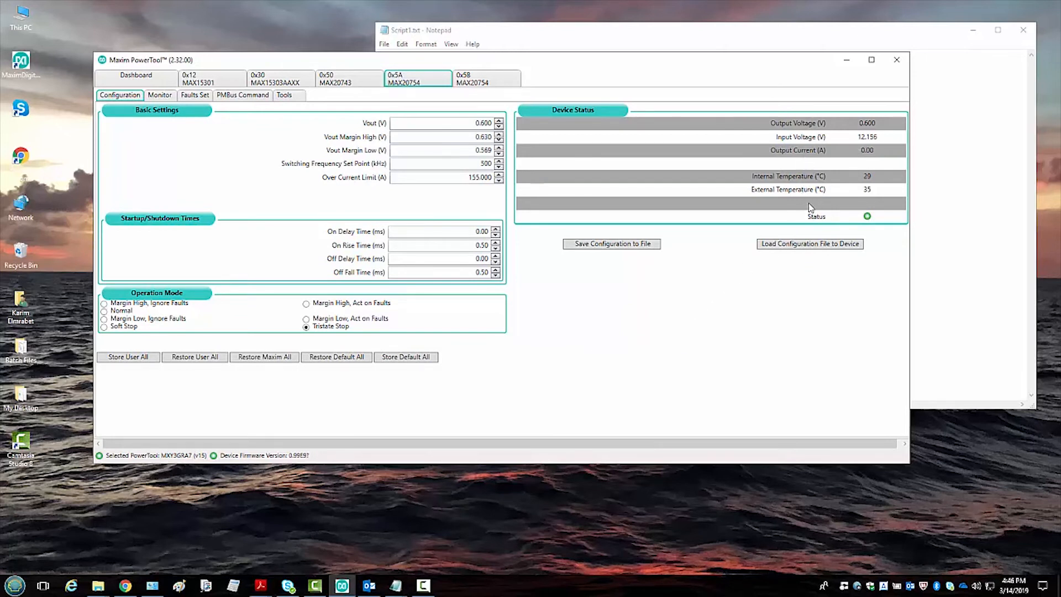
left_click(220, 79)
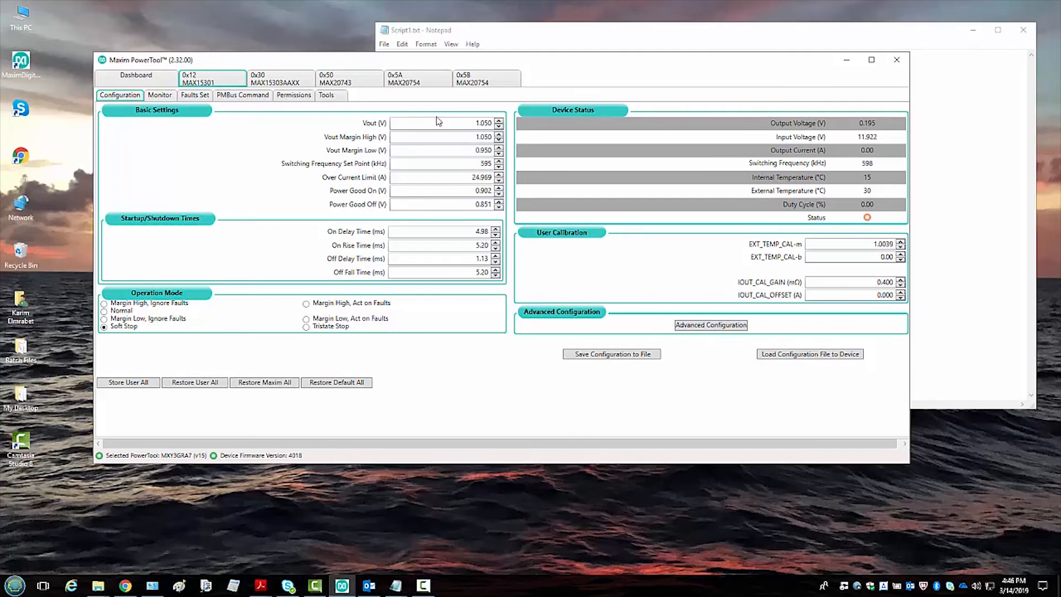
left_click(417, 80)
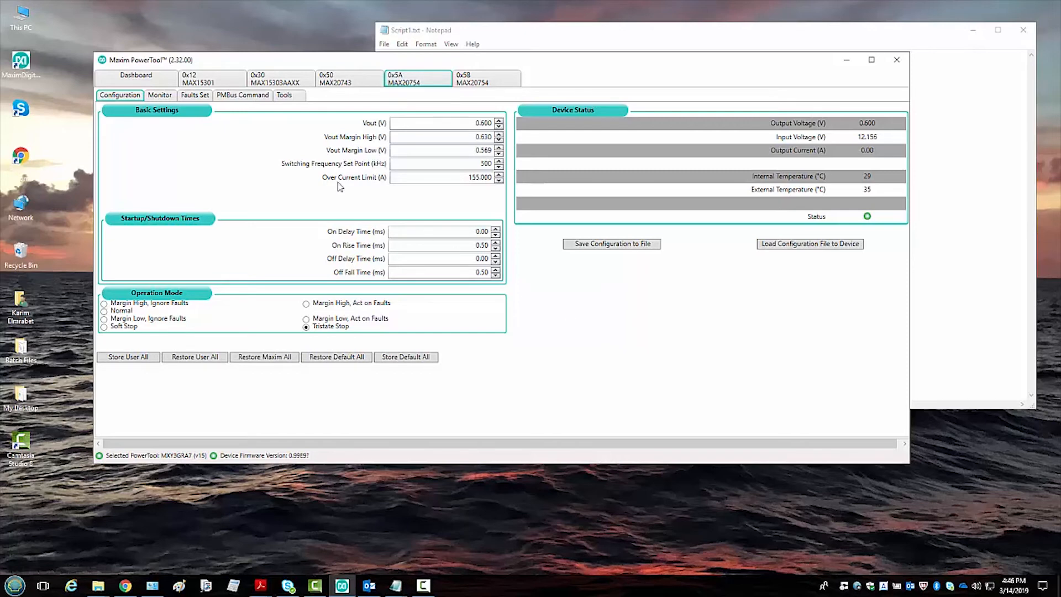
Step: Examine the monitoring plots and the fault limits and responses of the MAX20754 at address 0x5A
left_click(162, 99)
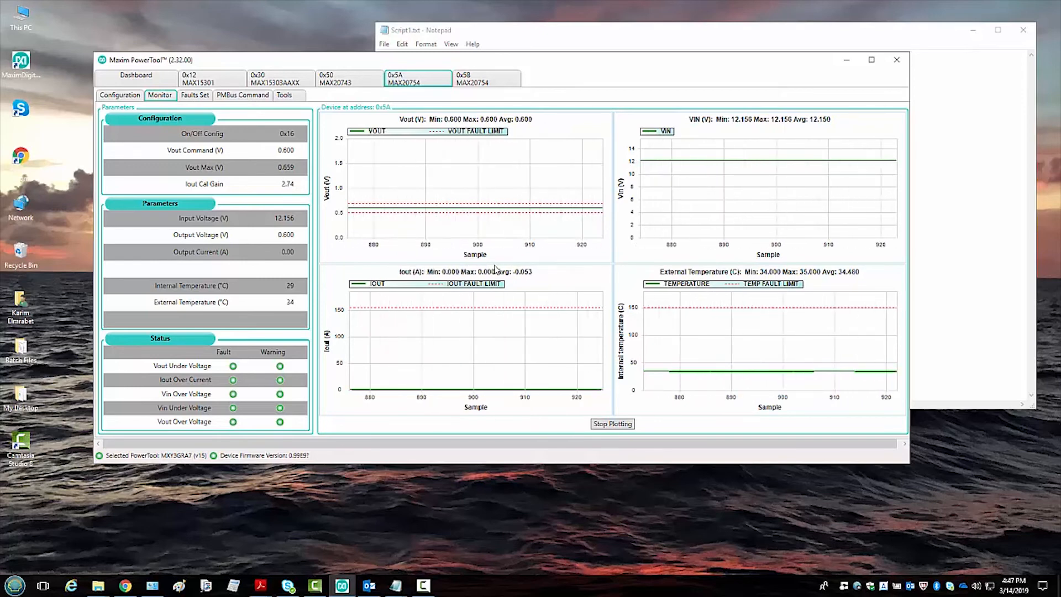
left_click(196, 95)
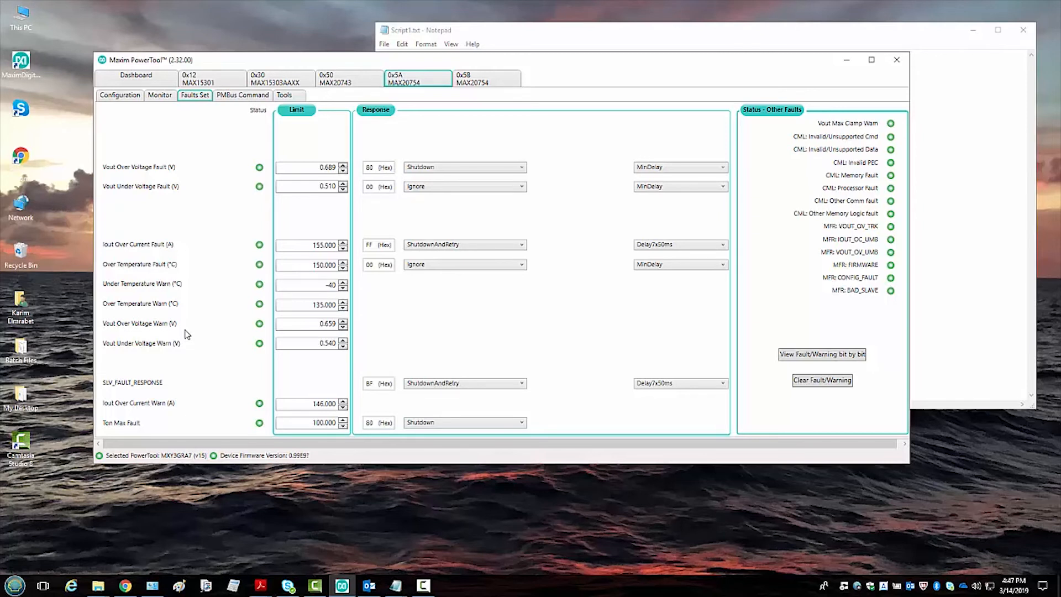
Step: Examine the MAX20754's PMBus commands at address 0x5A across the configure, fault, monitor, store and other categories
left_click(242, 97)
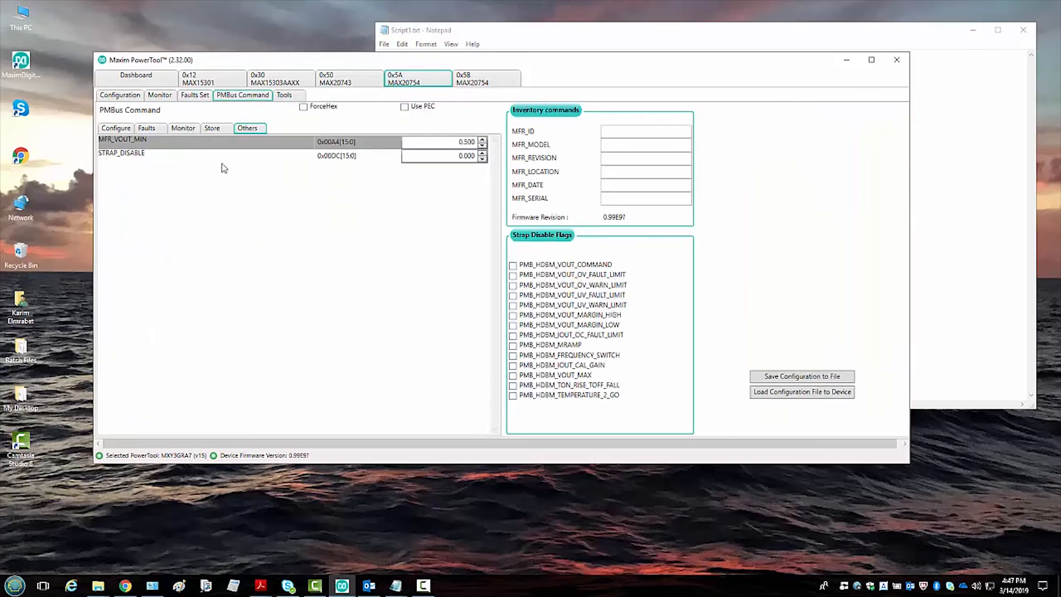
left_click(116, 128)
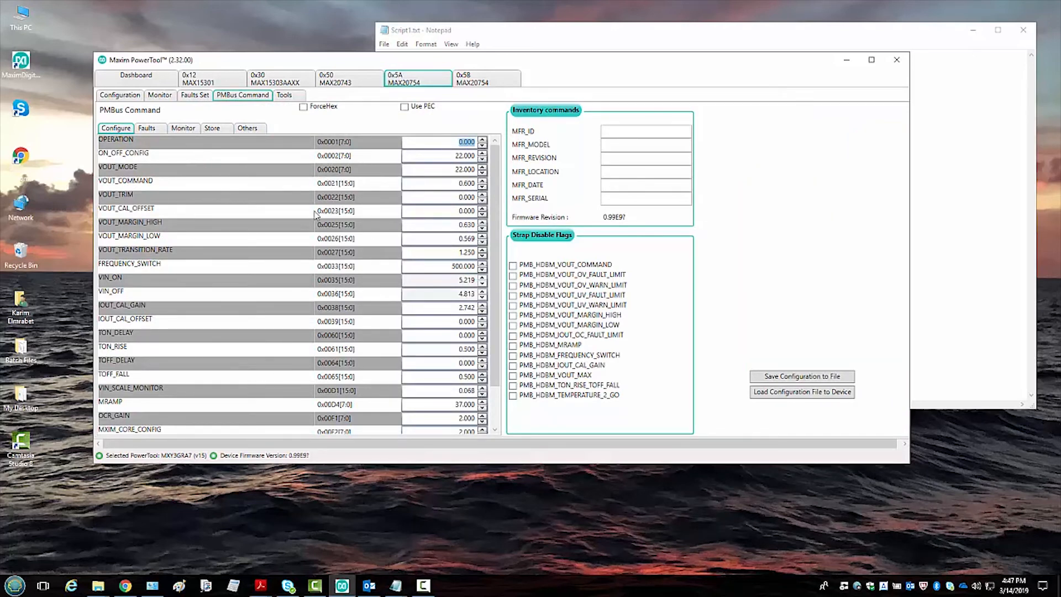
scroll(340, 367, "down", 2)
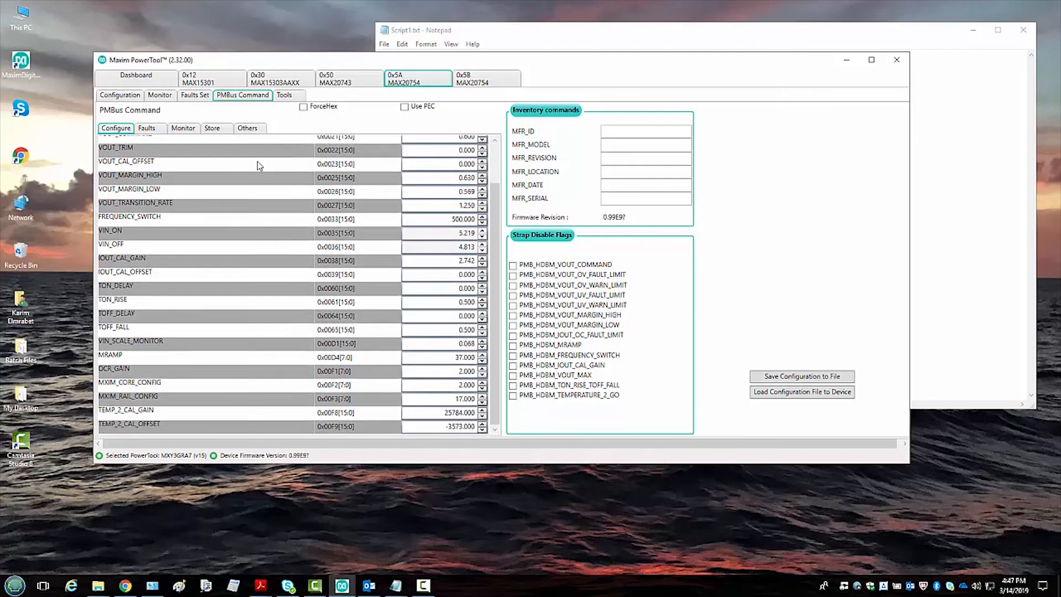
left_click(147, 128)
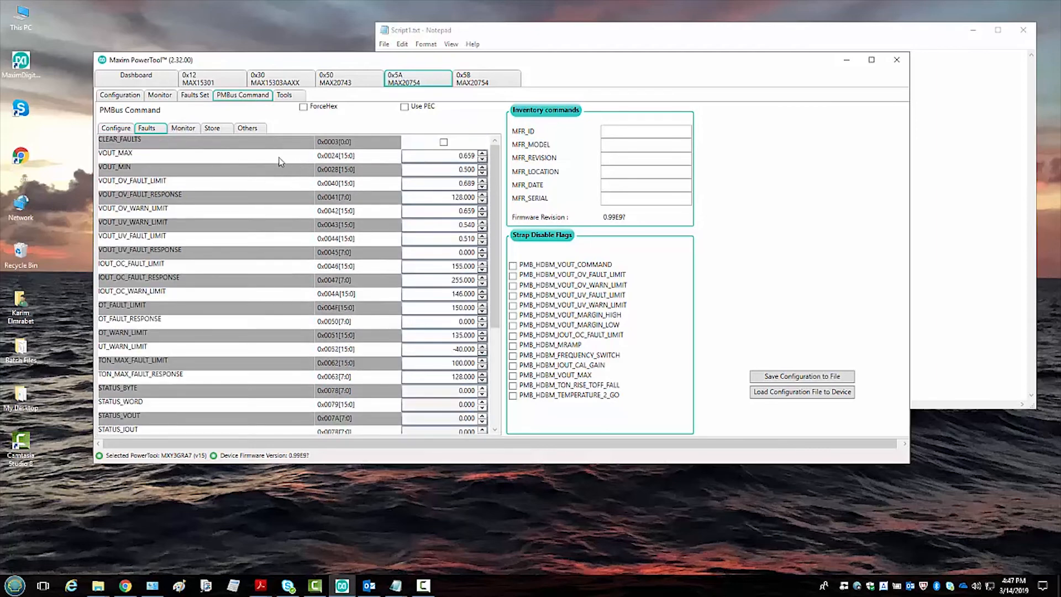
left_click(183, 129)
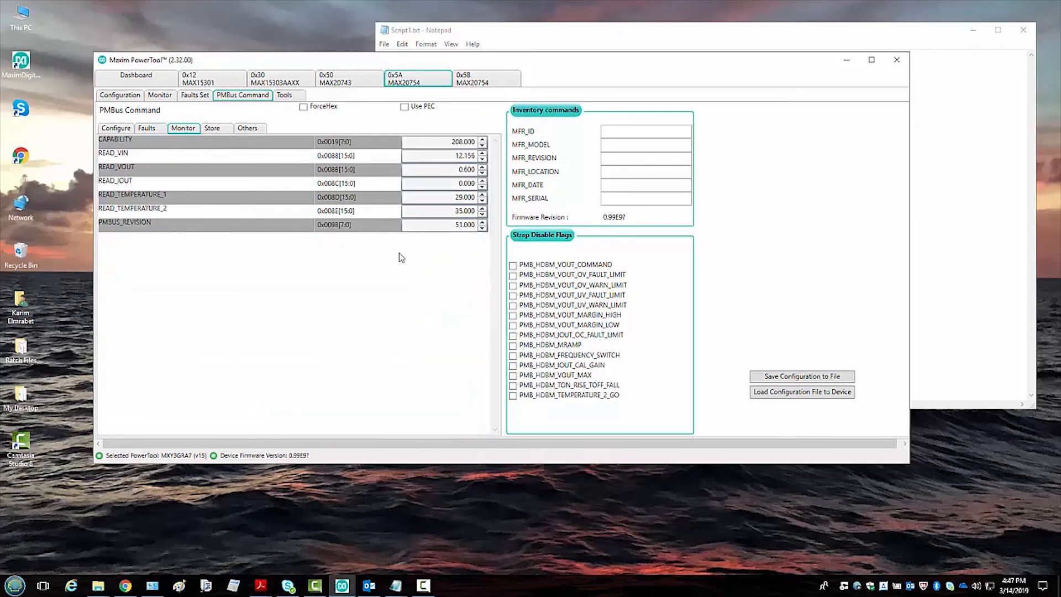
left_click(220, 131)
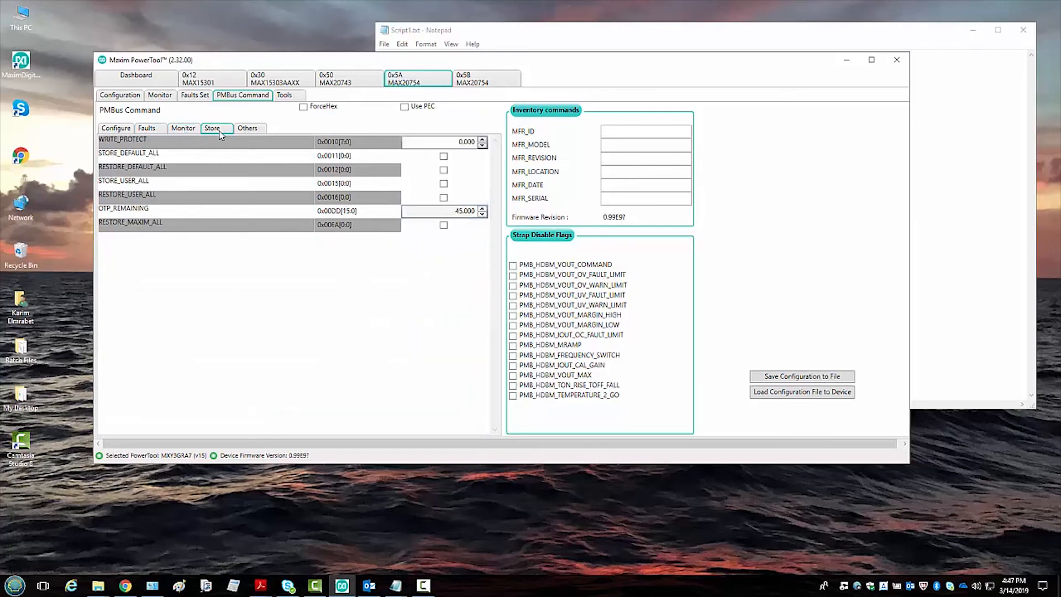
left_click(253, 131)
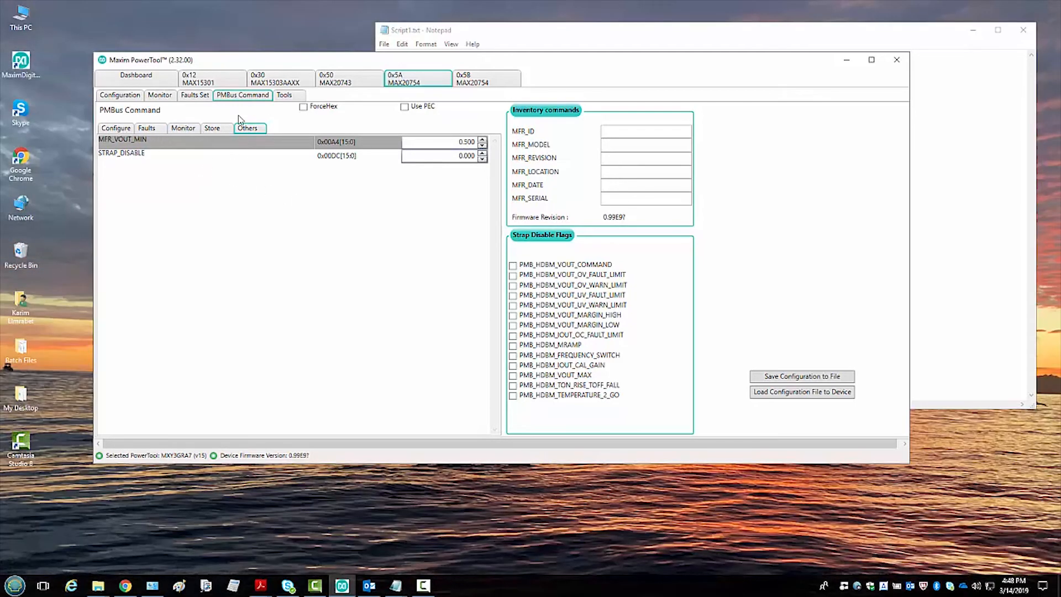
Step: Examine the tools of the MAX20754 at address 0x5A and the fault statuses of the MAX20743 at address 0x50
left_click(292, 98)
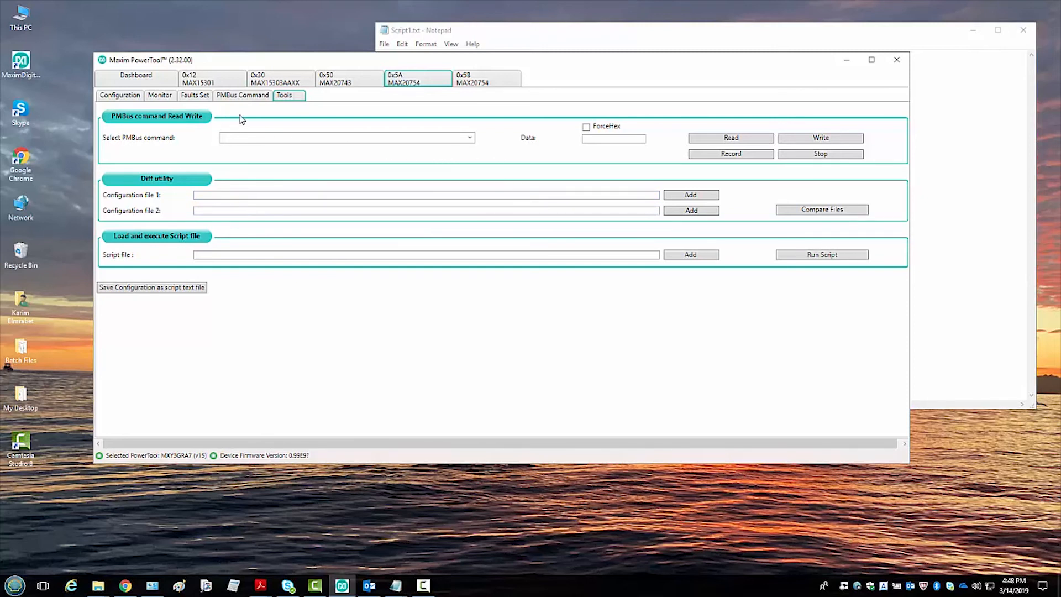
left_click(339, 80)
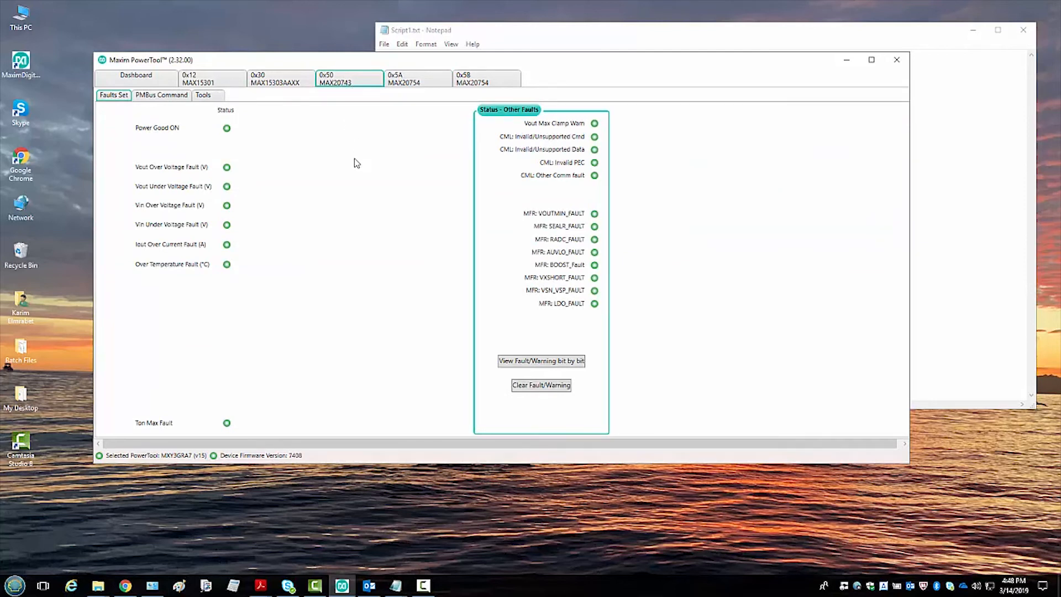
Step: Examine the MAX20743's PMBus commands at address 0x50 across the configure, fault, monitor, store and other categories
left_click(162, 96)
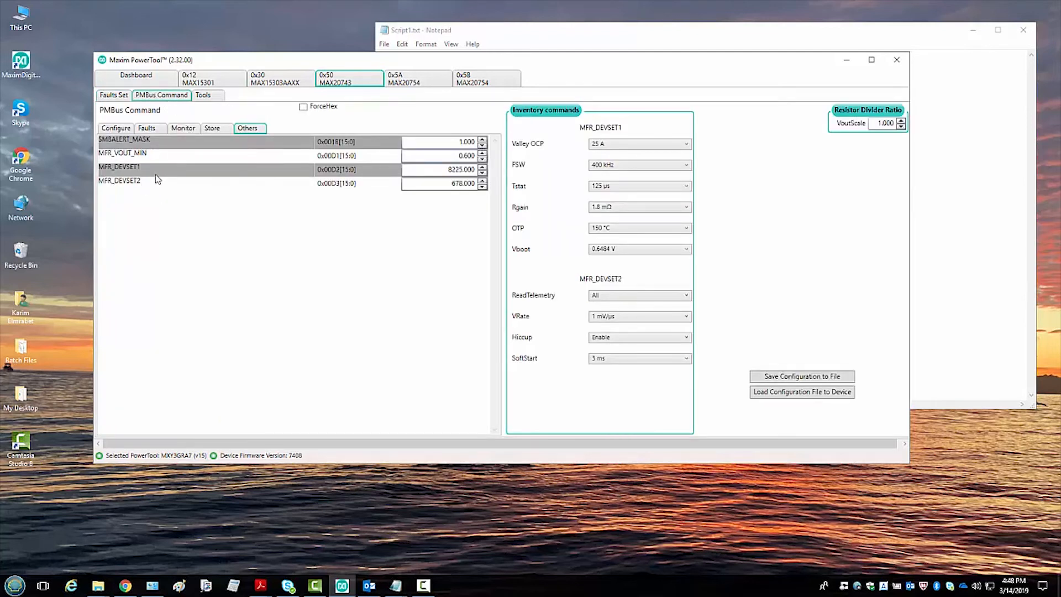
left_click(116, 129)
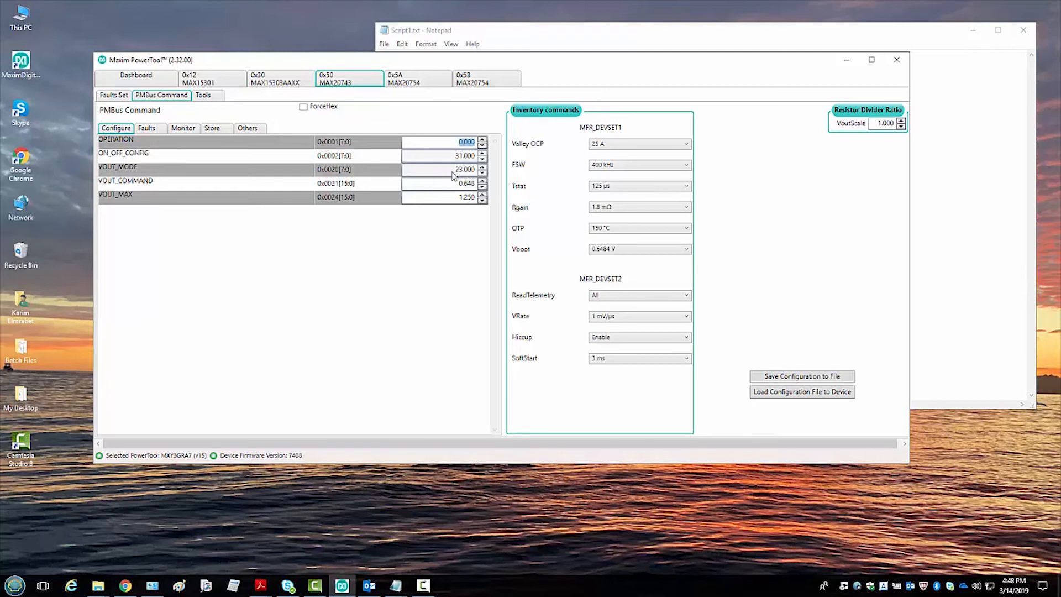
left_click(155, 132)
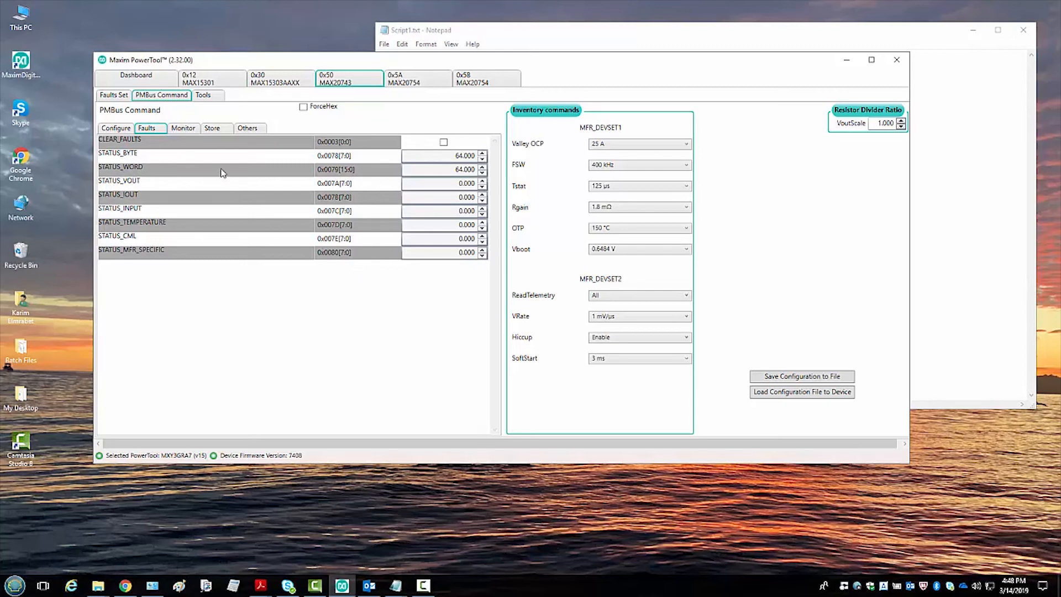
left_click(186, 129)
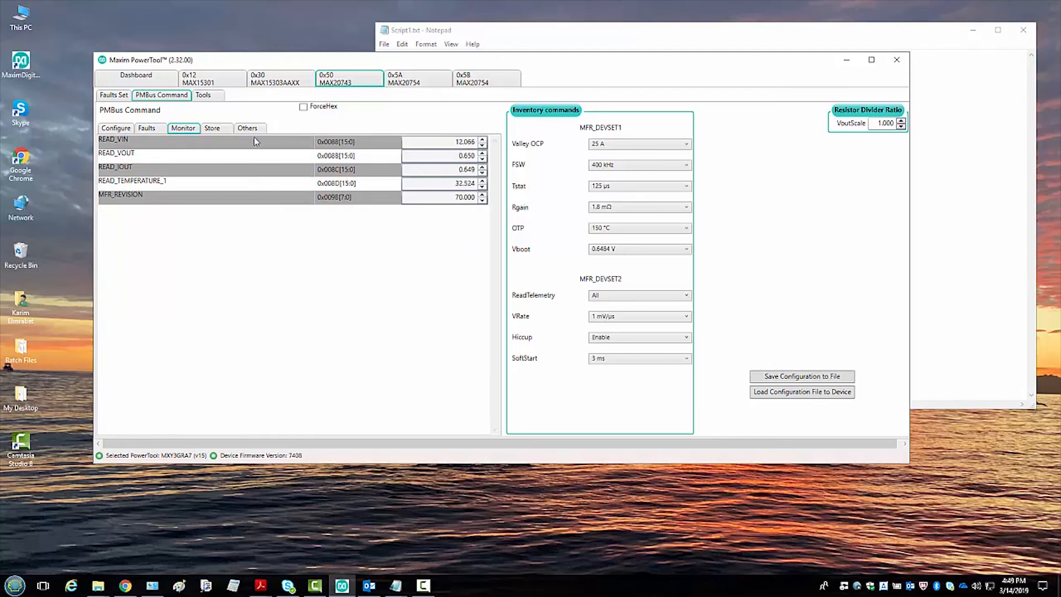
left_click(212, 129)
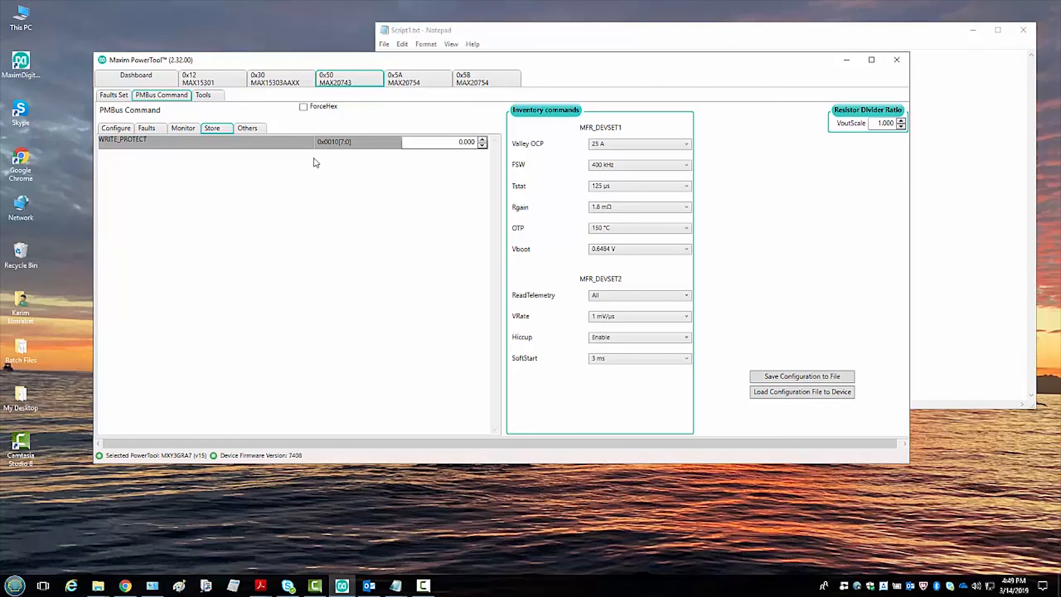
left_click(248, 128)
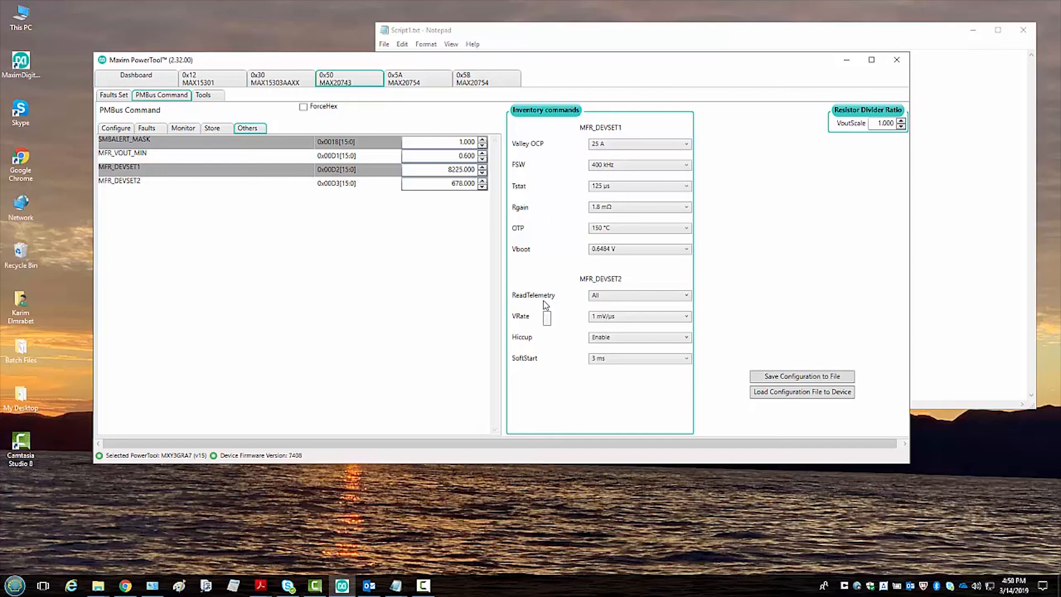
Step: Set the MAX20743's Valley OCP to 30 A, change it to 20 A, and force the PMBus command values to hexadecimal
left_click(686, 145)
left_click(655, 174)
left_click(686, 146)
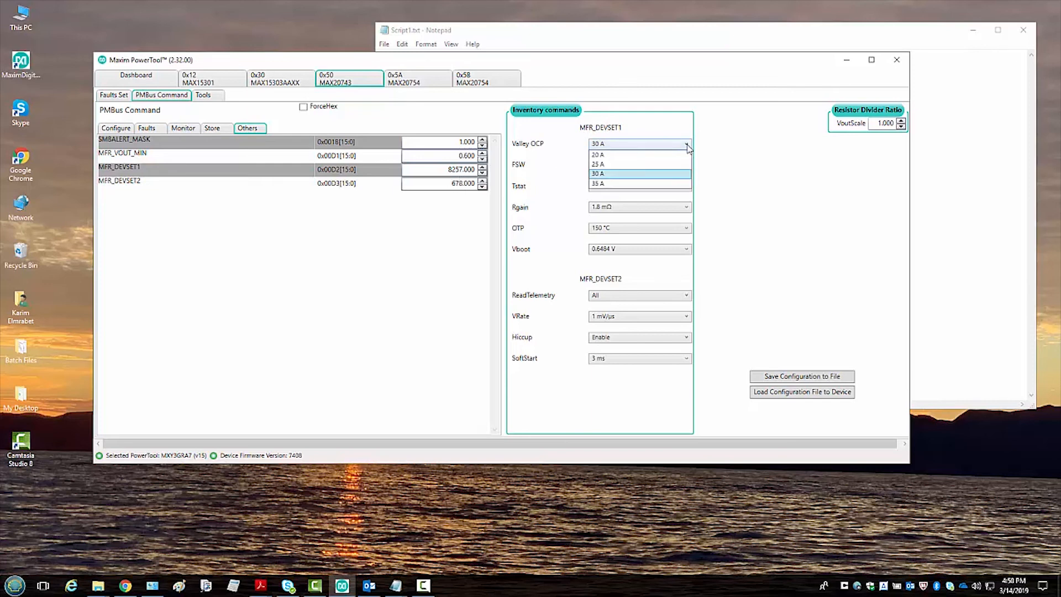
left_click(660, 156)
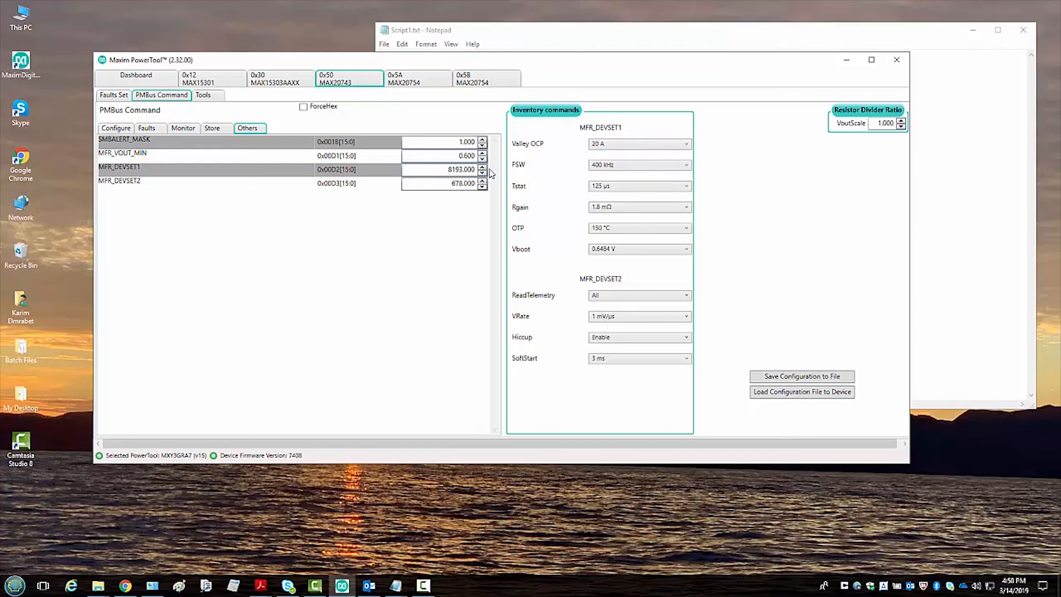
left_click(303, 107)
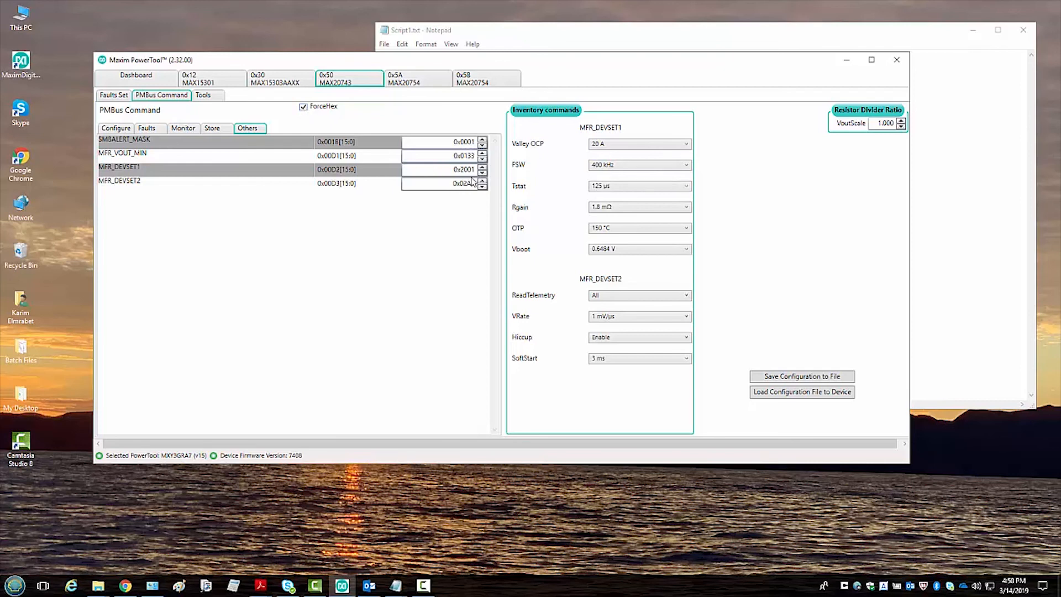